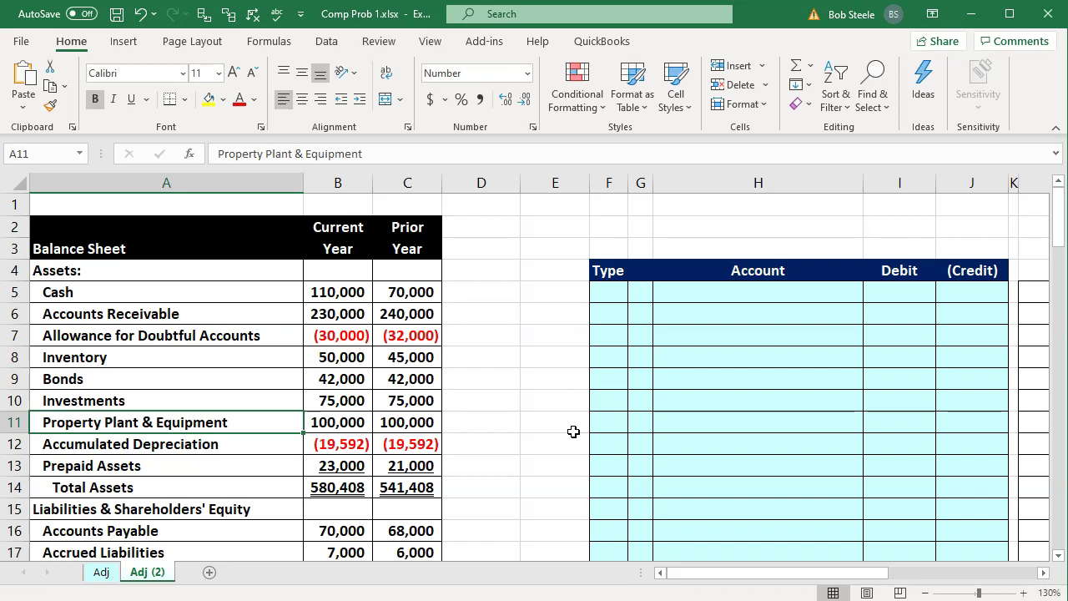
left_click(573, 432)
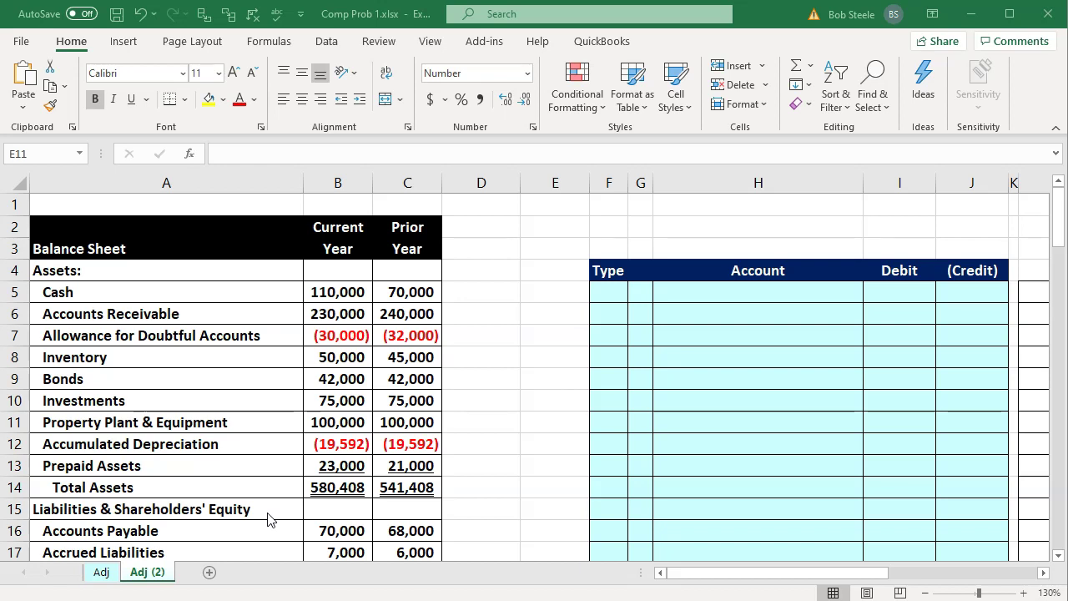
left_click(610, 453)
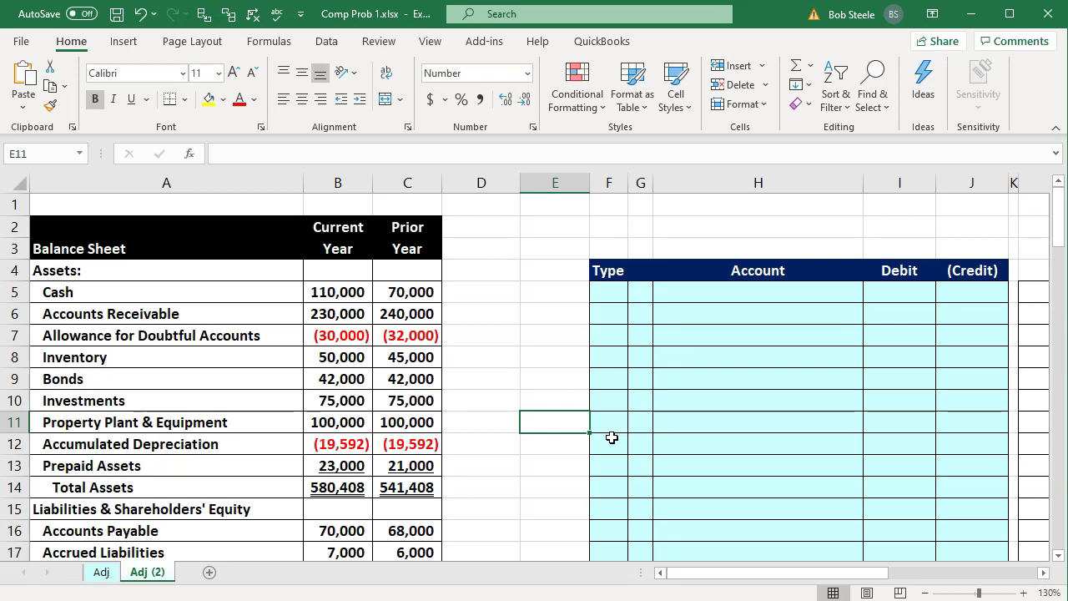
left_click(135, 598)
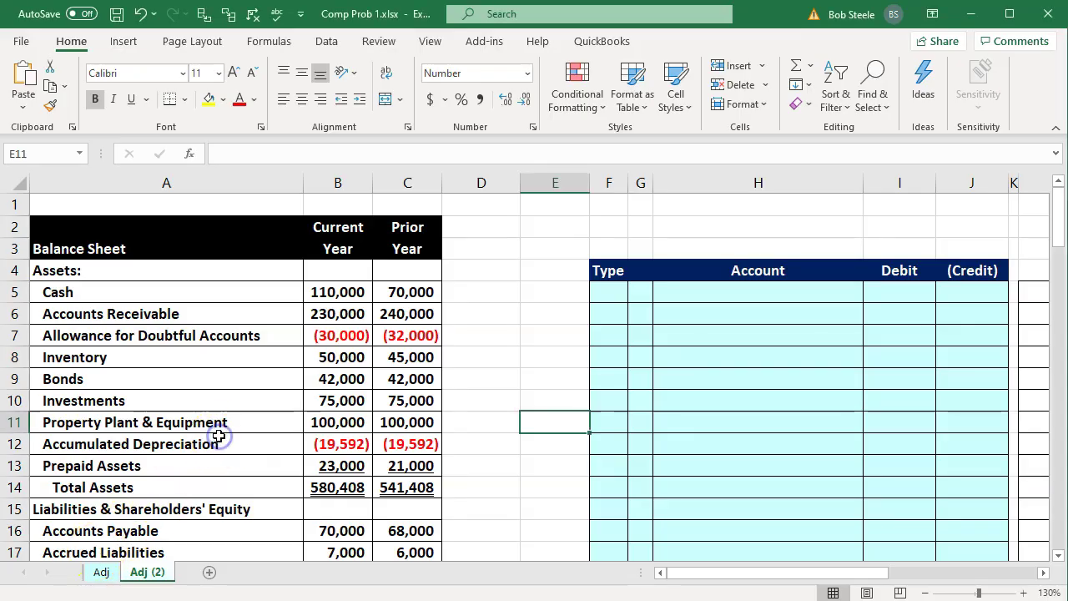
left_click(219, 435)
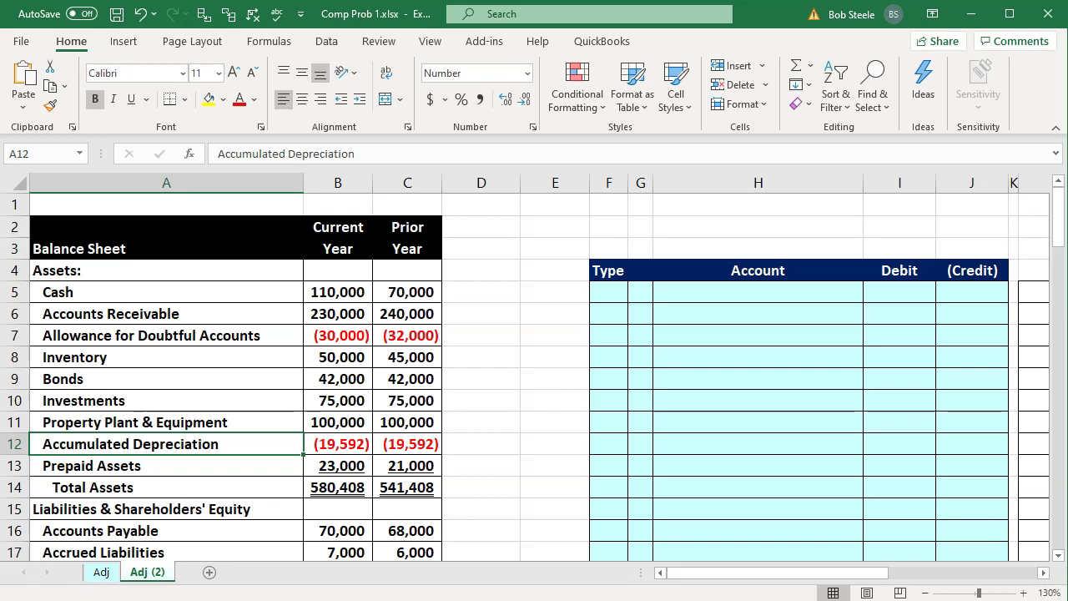
Step: Switch to the Lacerte S-Corporation return to view Form 1120-S page 1, and return to the Excel workbook
key("alt+Tab")
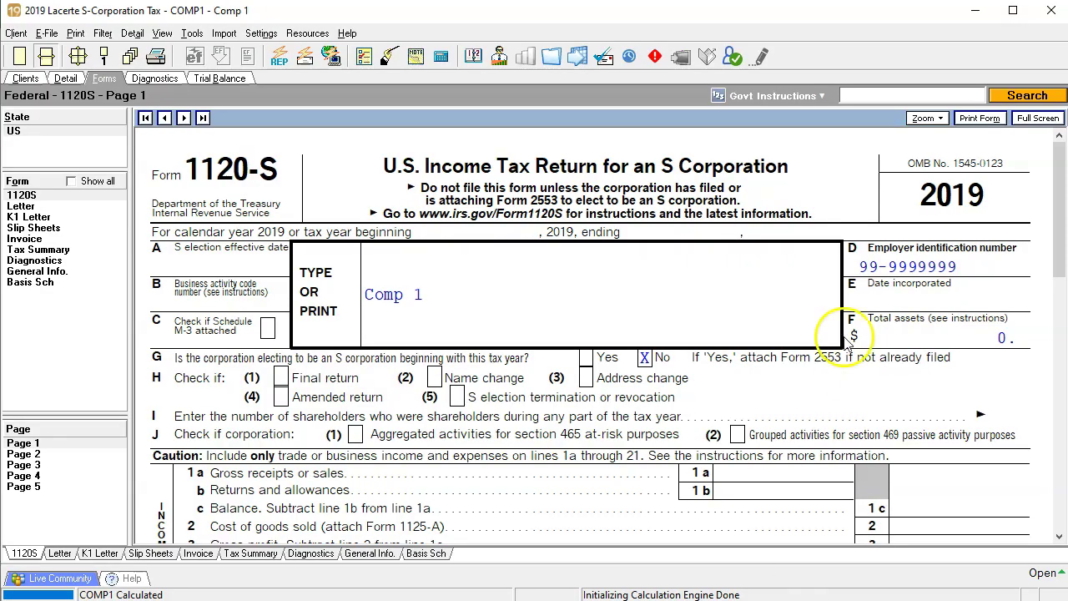
left_click(976, 12)
left_click(547, 342)
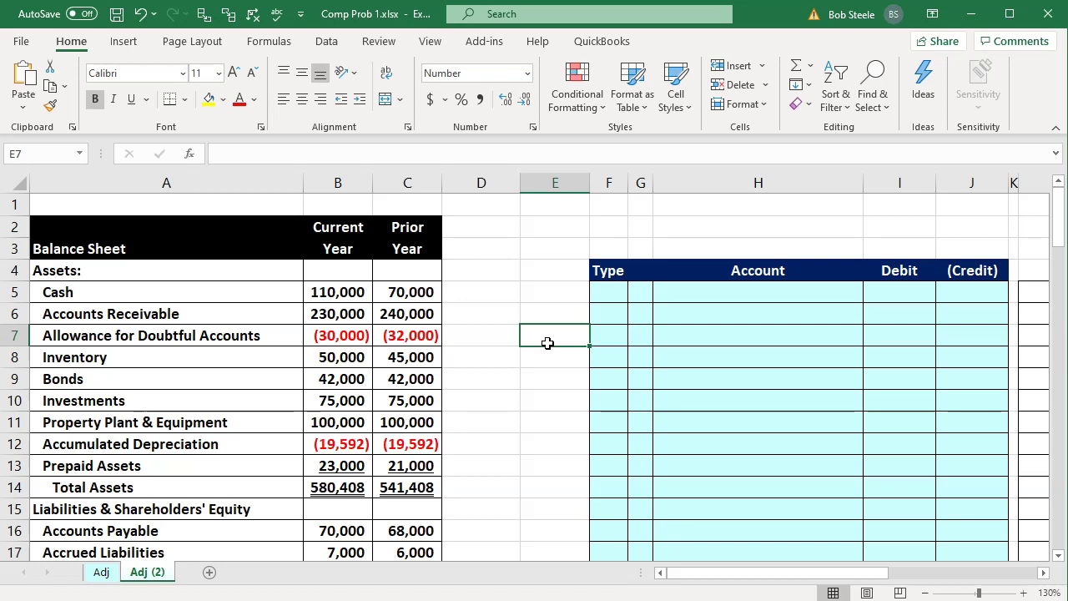
Step: Examine the blank worksheet columns from Unadjusted Trial Balance through Tax Trial Balance, including the empty account name column
key("Right")
key("Right")
key("Right")
key("Right")
key("Right")
key("Right")
key("Right")
key("Right")
key("Right")
key("Right")
key("Right")
key("Right")
key("Right")
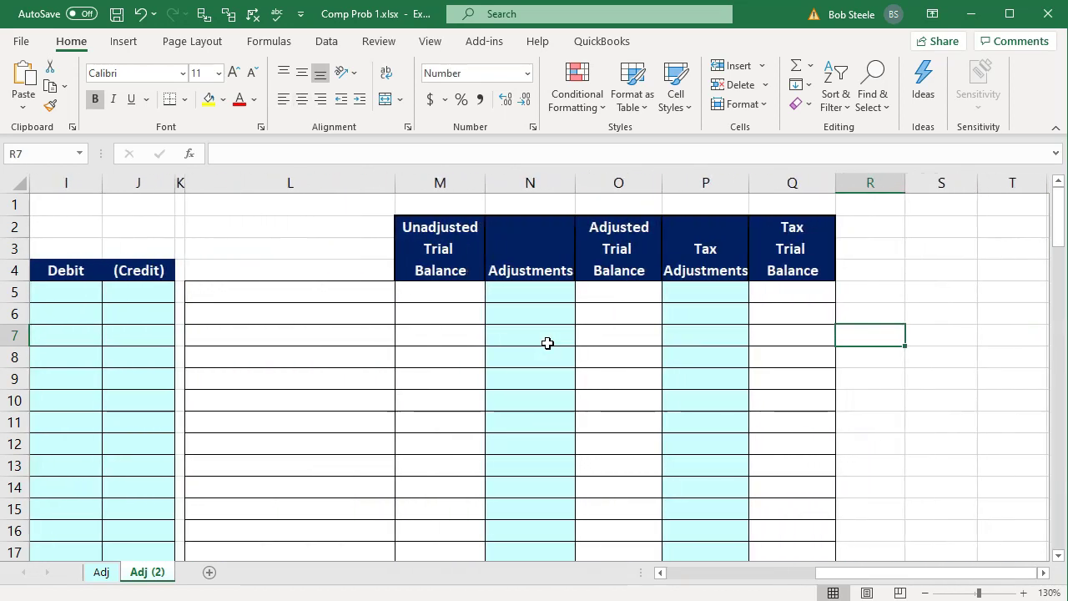
left_click(546, 343)
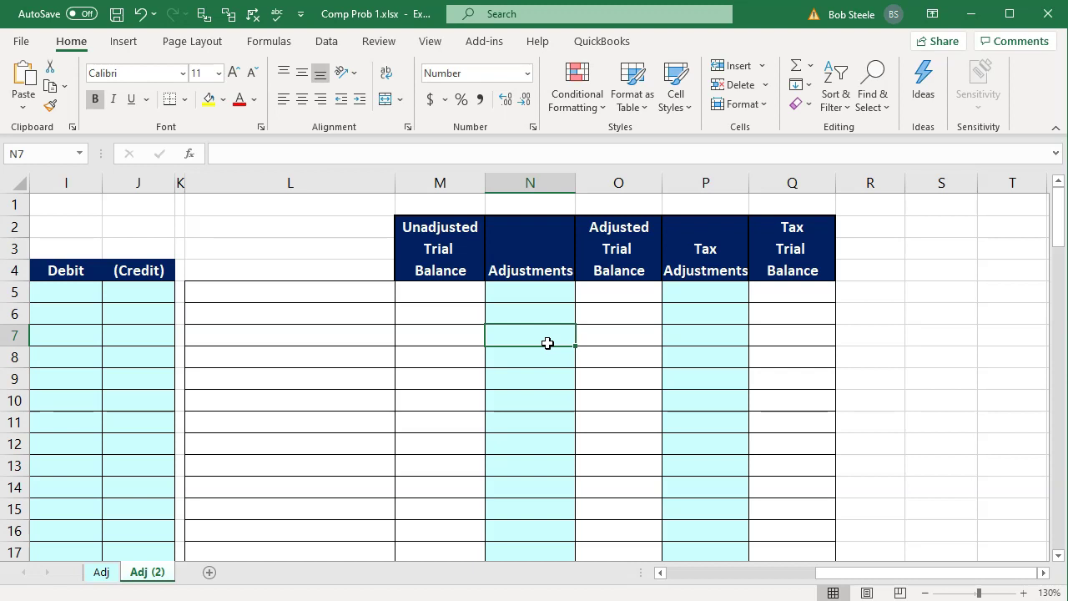
key("Left")
key("Left")
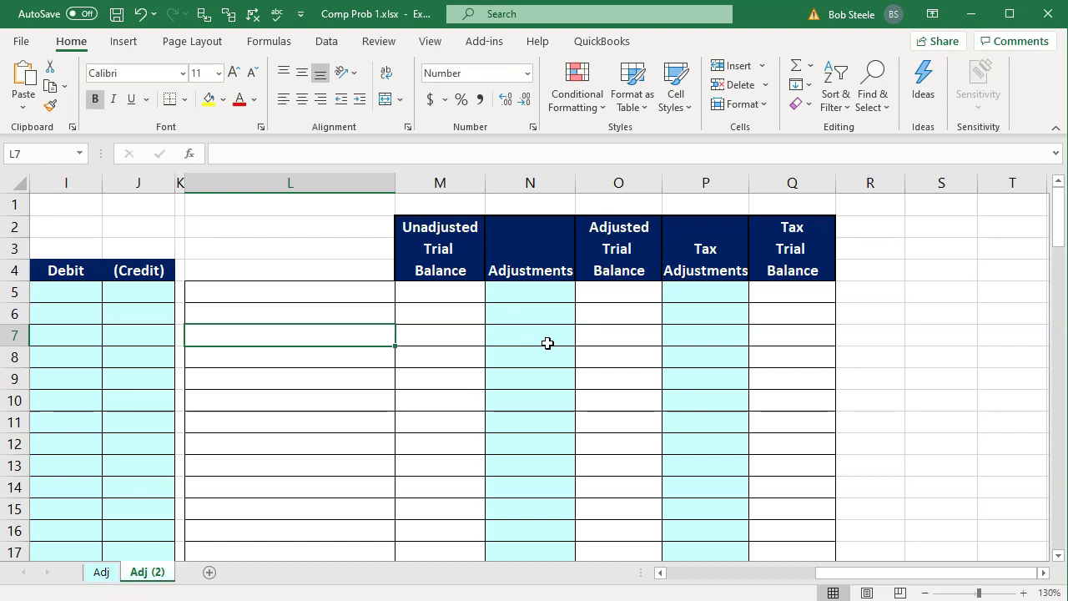
Step: Go back past the blank journal entry area to the balance sheet's account names
key("Left")
key("Left")
key("Left")
key("Left")
key("Left")
key("Left")
key("Left")
key("Left")
key("Left")
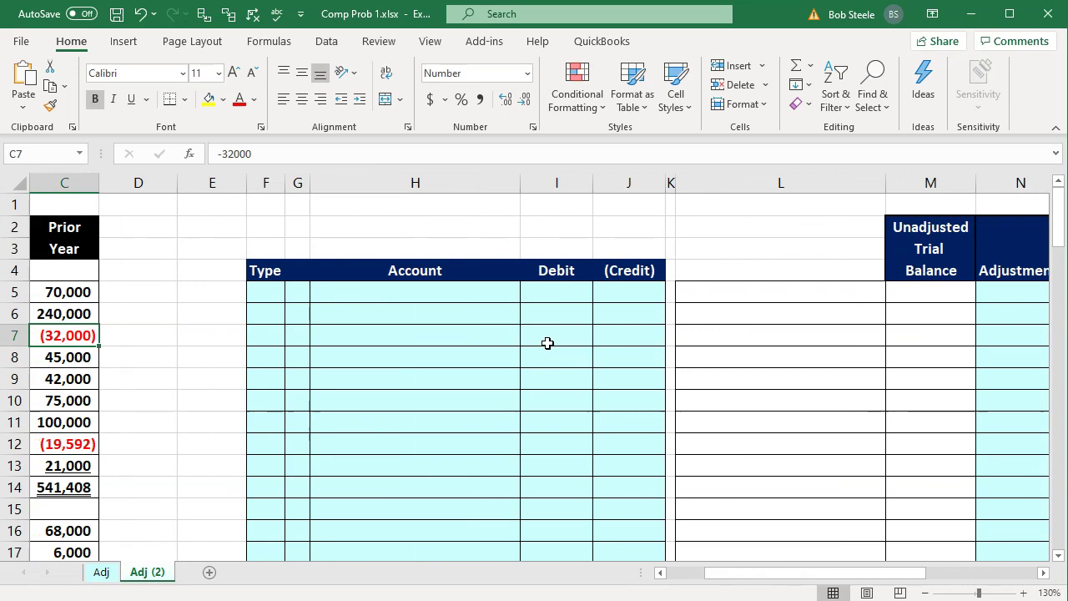
key("Left")
key("Left")
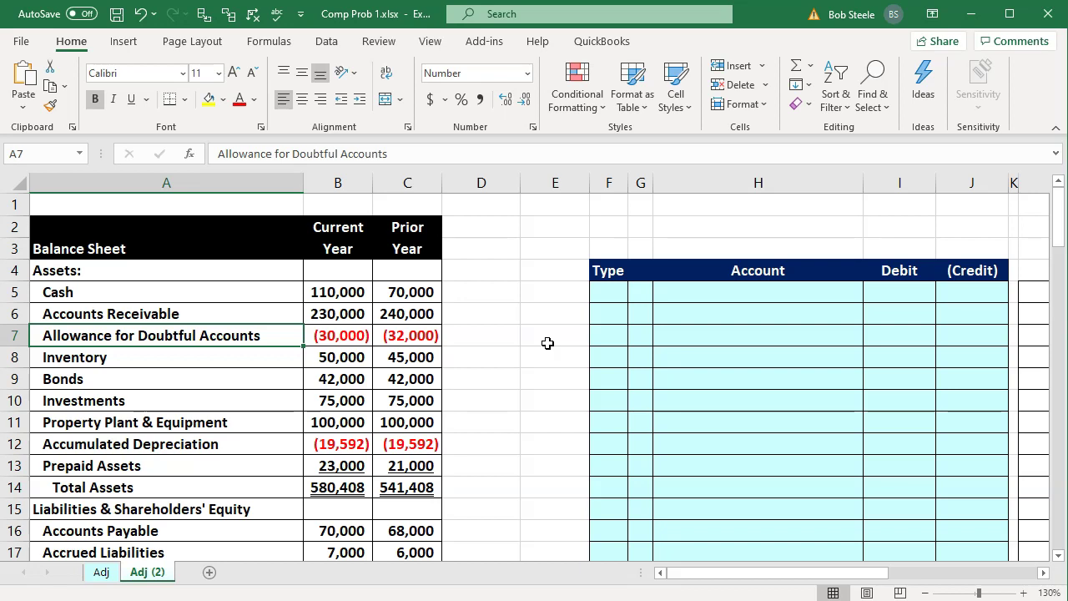
Step: Examine the balance sheet accounts and compare the current-year and prior-year columns
left_click(548, 343)
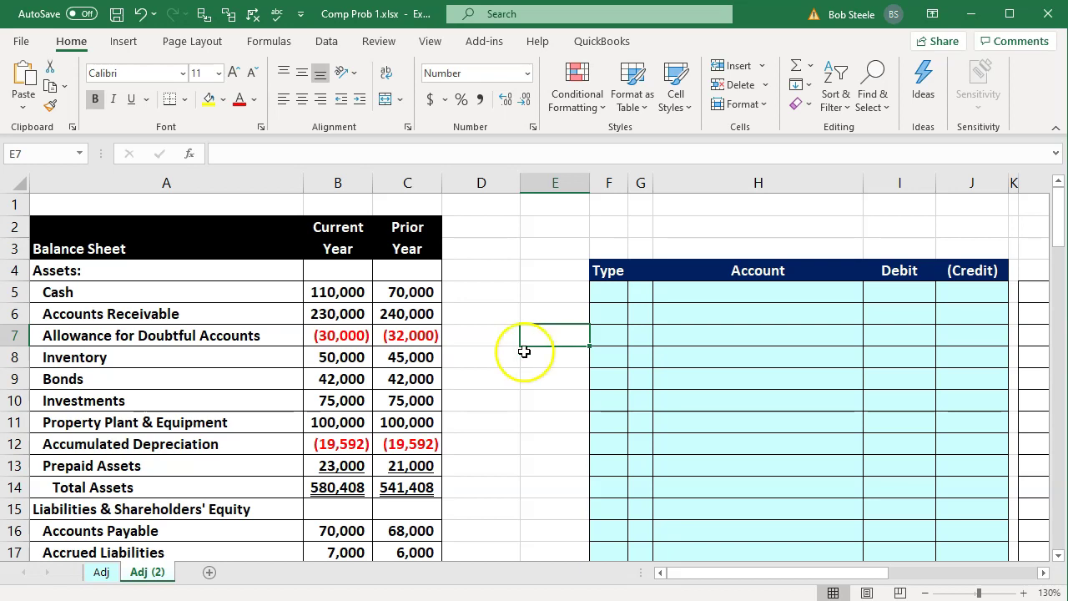
left_click(407, 442)
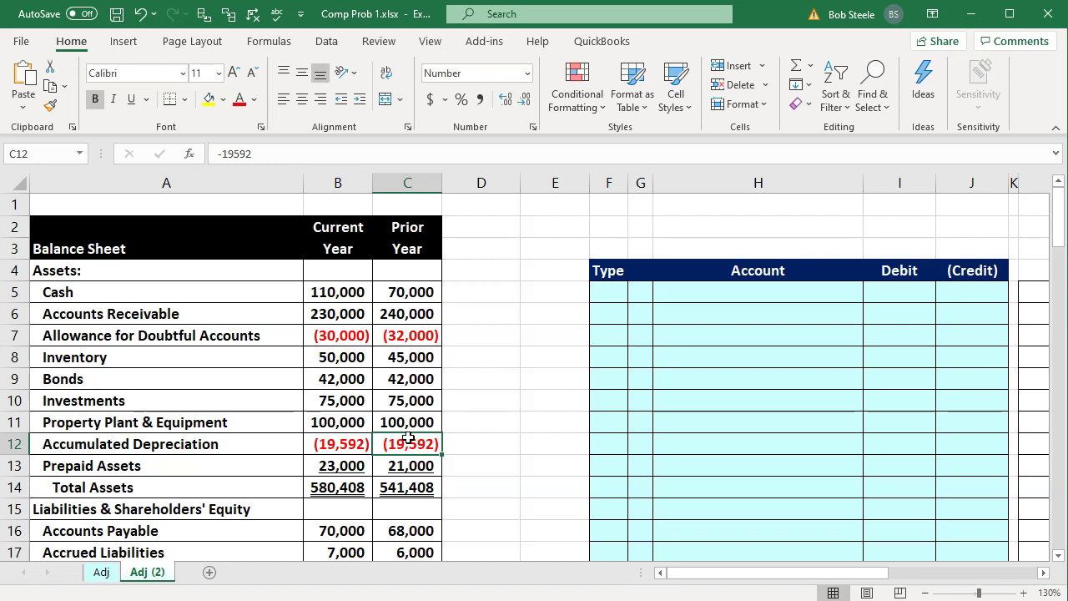
left_click(522, 466)
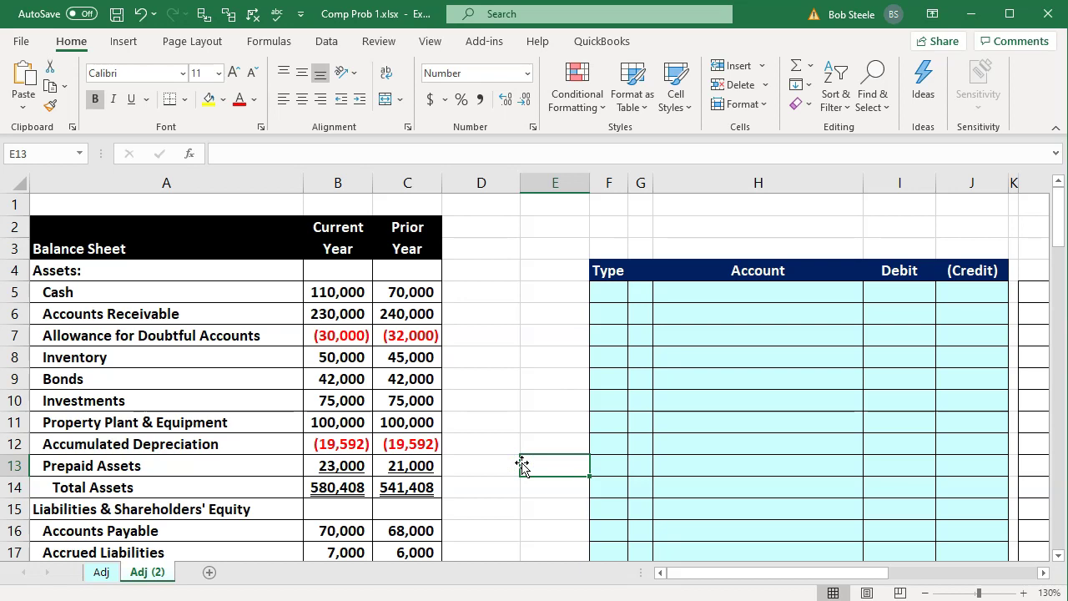
scroll(521, 465, "down", 1)
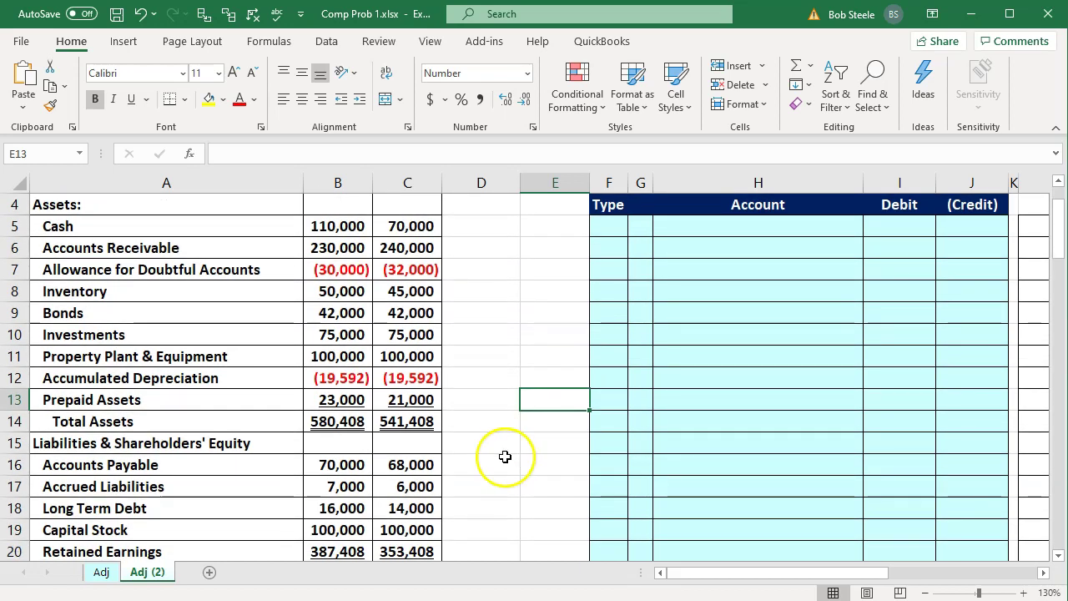
scroll(503, 455, "down", 2)
scroll(504, 455, "up", 3)
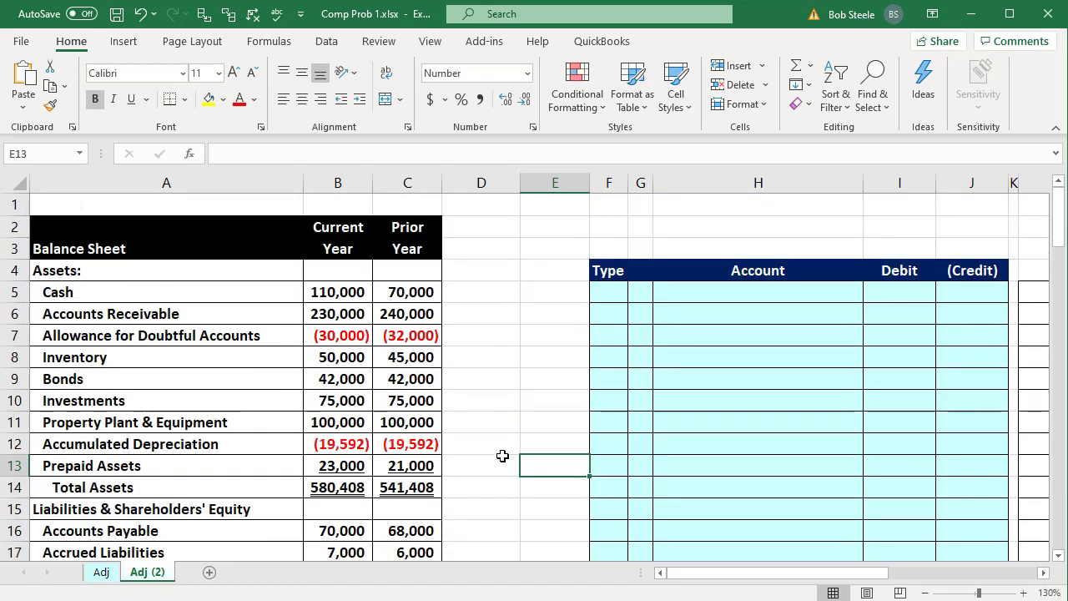
left_click(360, 234)
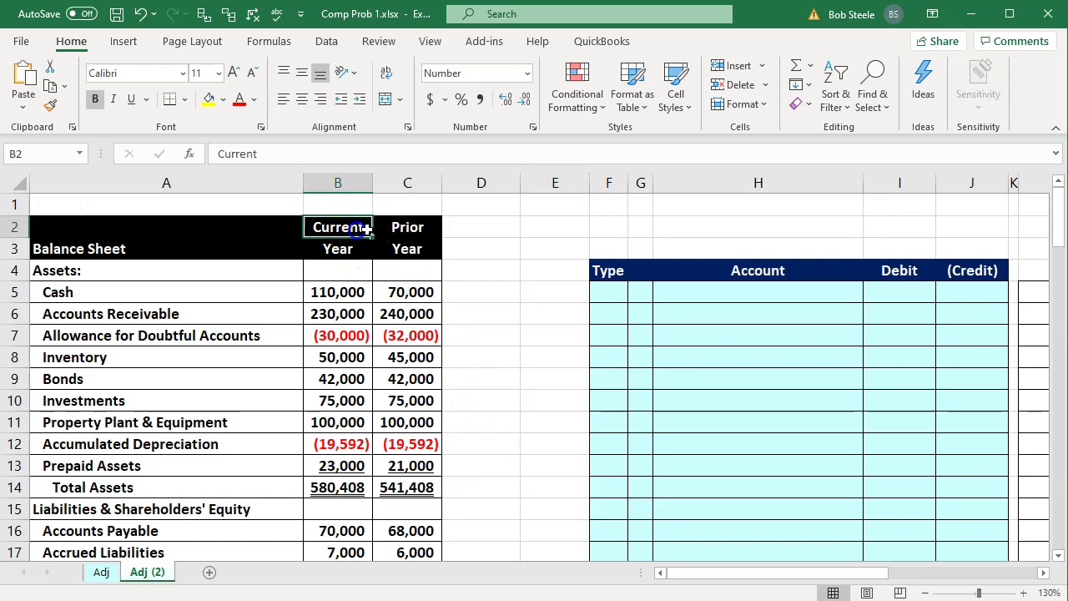
left_click(392, 227)
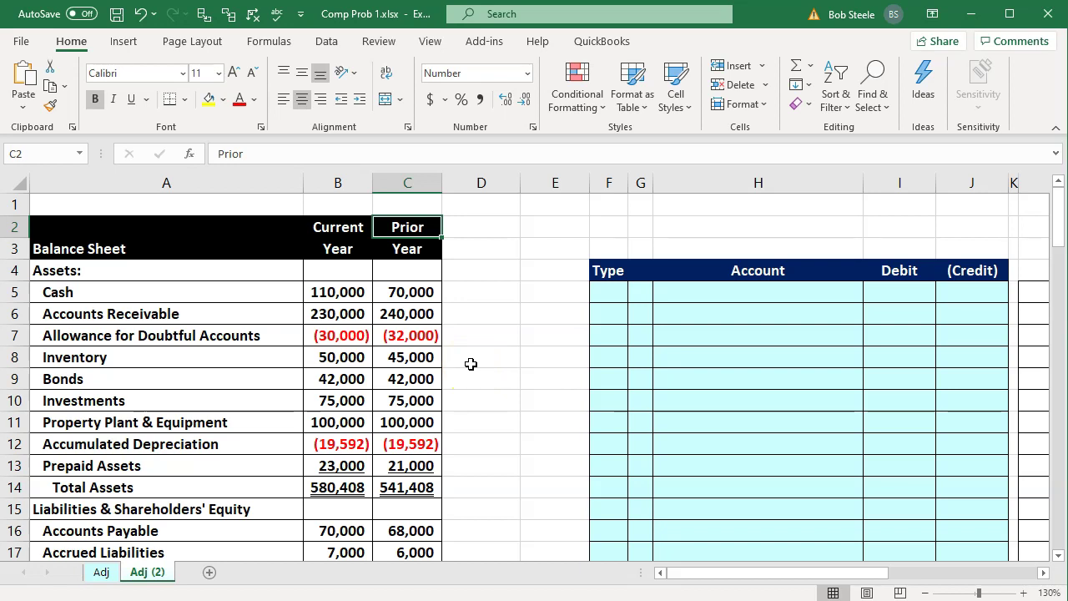
left_click(299, 317)
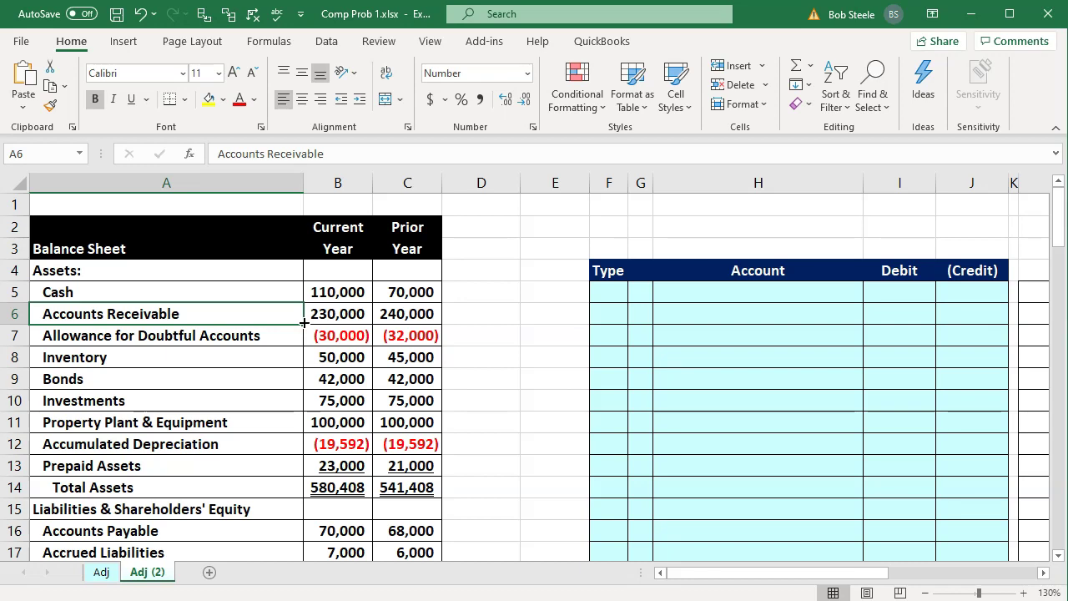
Step: Review the liabilities and equity section and the income statement down to Net Income
scroll(305, 323, "down", 6)
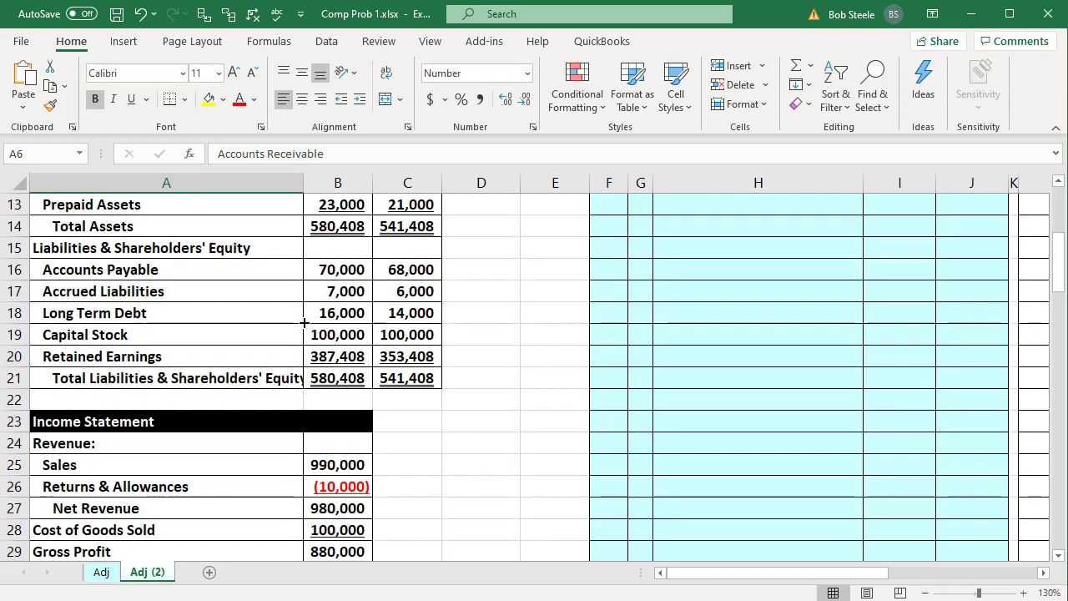
scroll(305, 323, "down", 4)
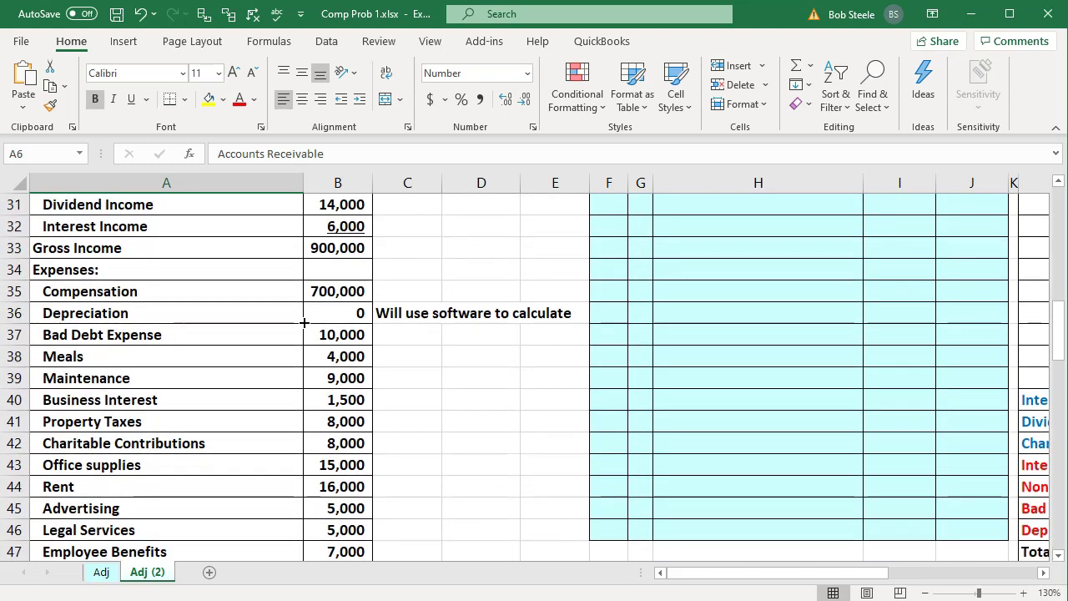
scroll(305, 322, "down", 5)
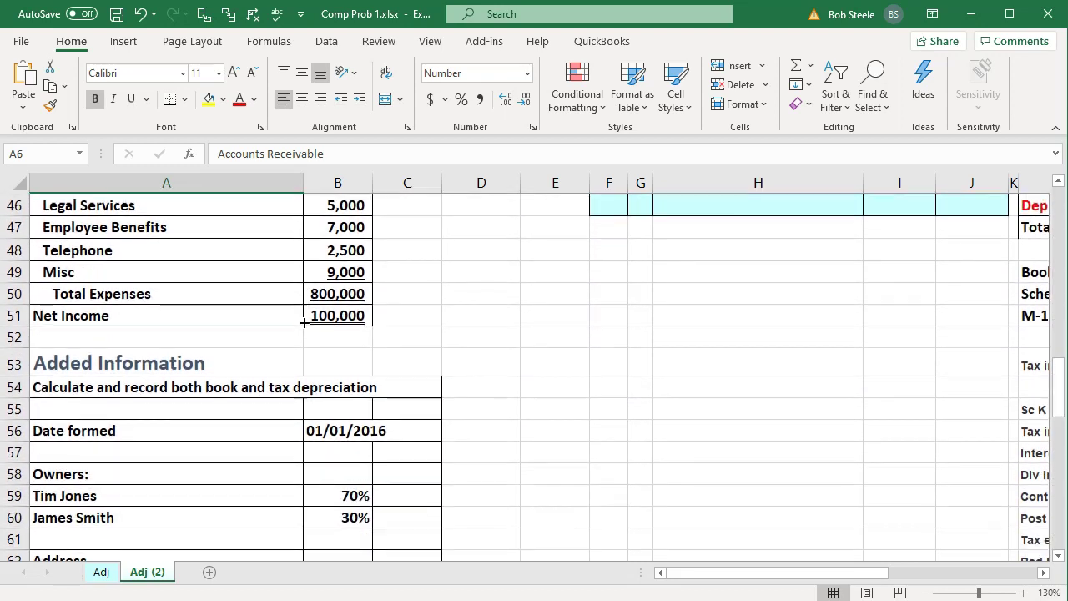
Step: Review the Added Information on book and tax depreciation, date formed, owners, address and employer ID number
scroll(305, 323, "down", 2)
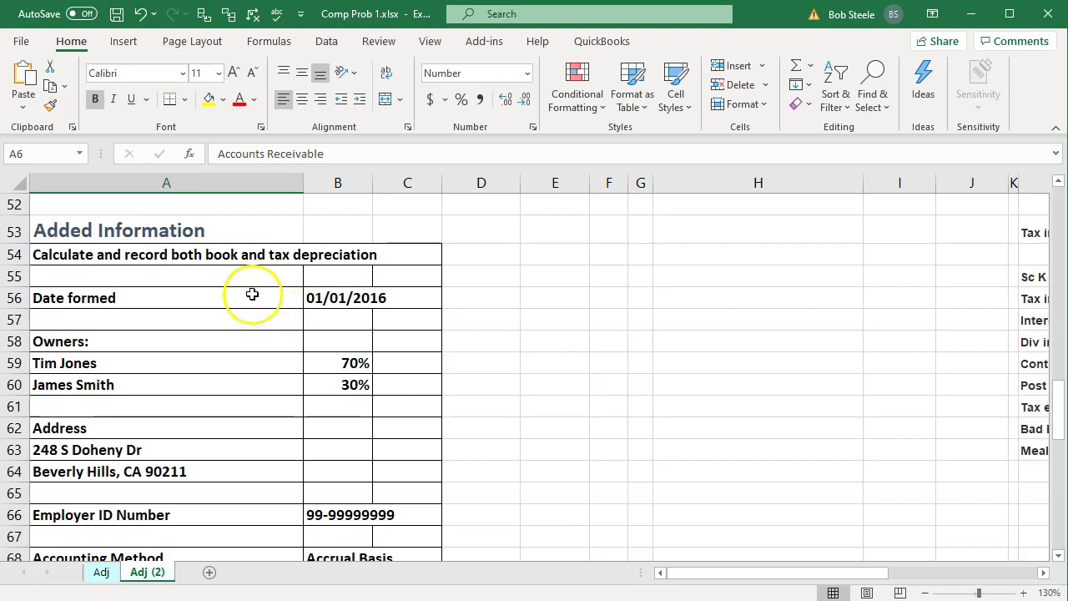
left_click(240, 255)
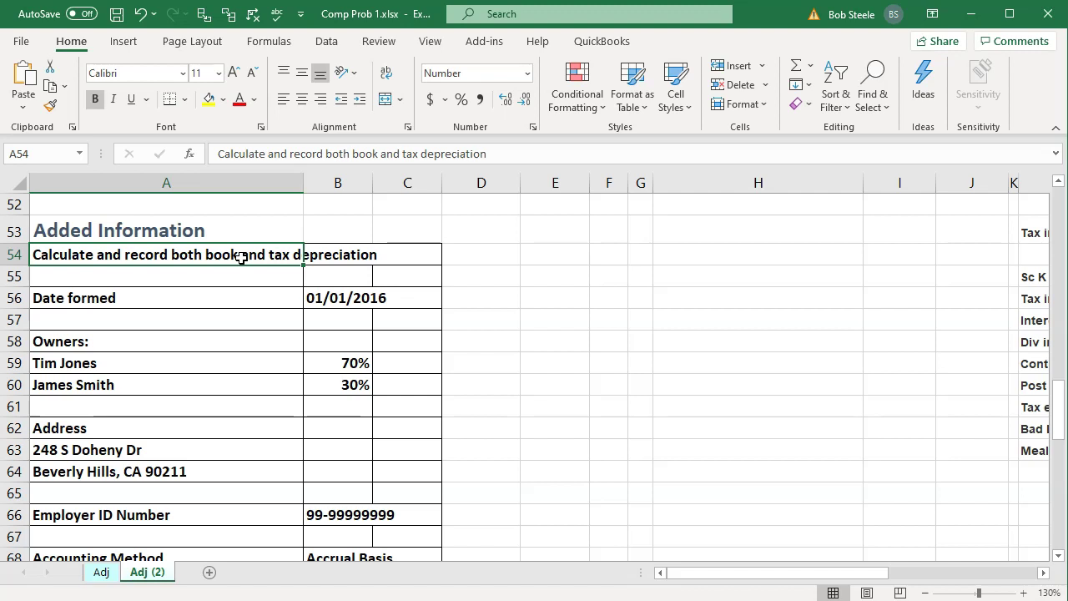
left_click(243, 306)
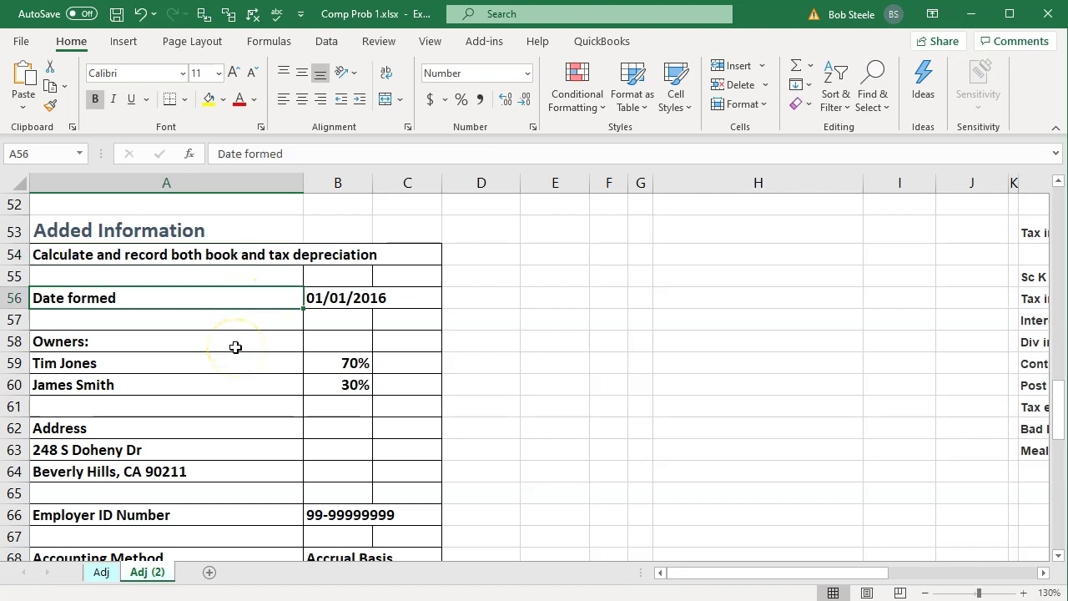
scroll(235, 347, "down", 1)
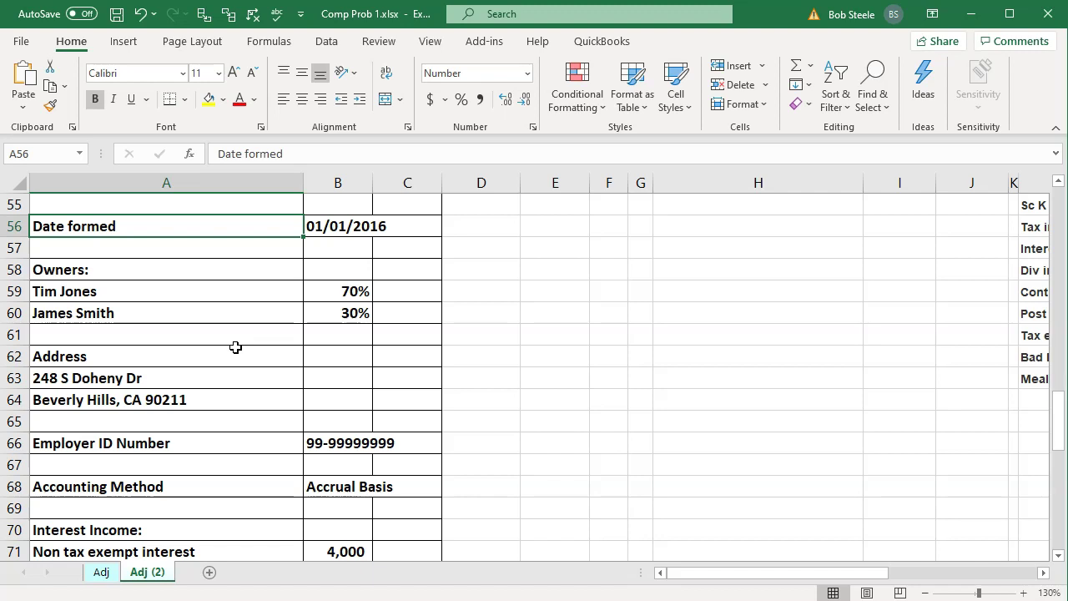
scroll(235, 346, "down", 1)
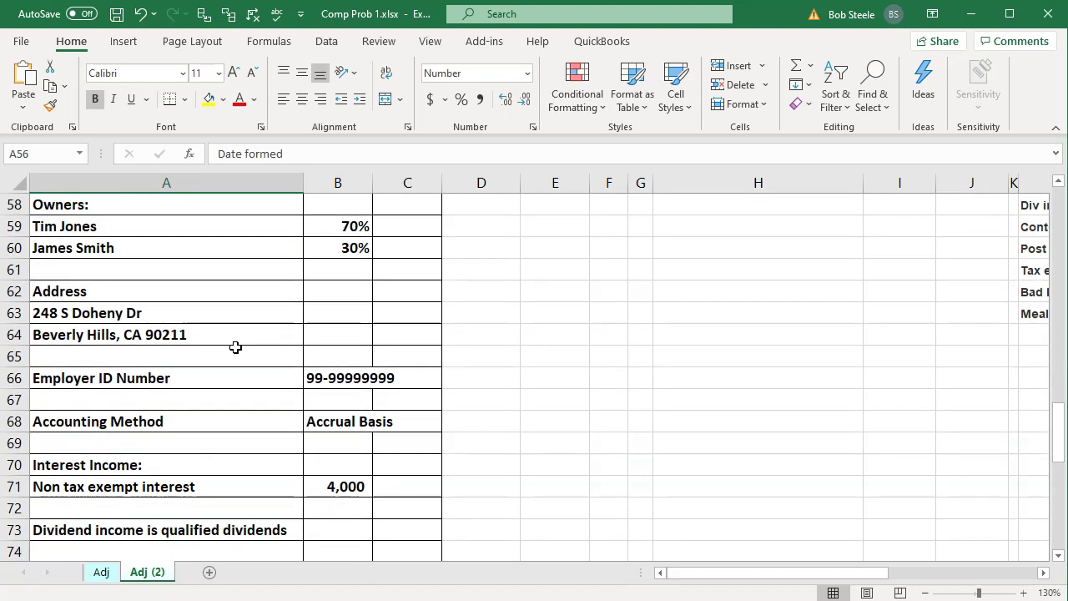
left_click_drag(217, 310, 215, 334)
scroll(216, 334, "down", 1)
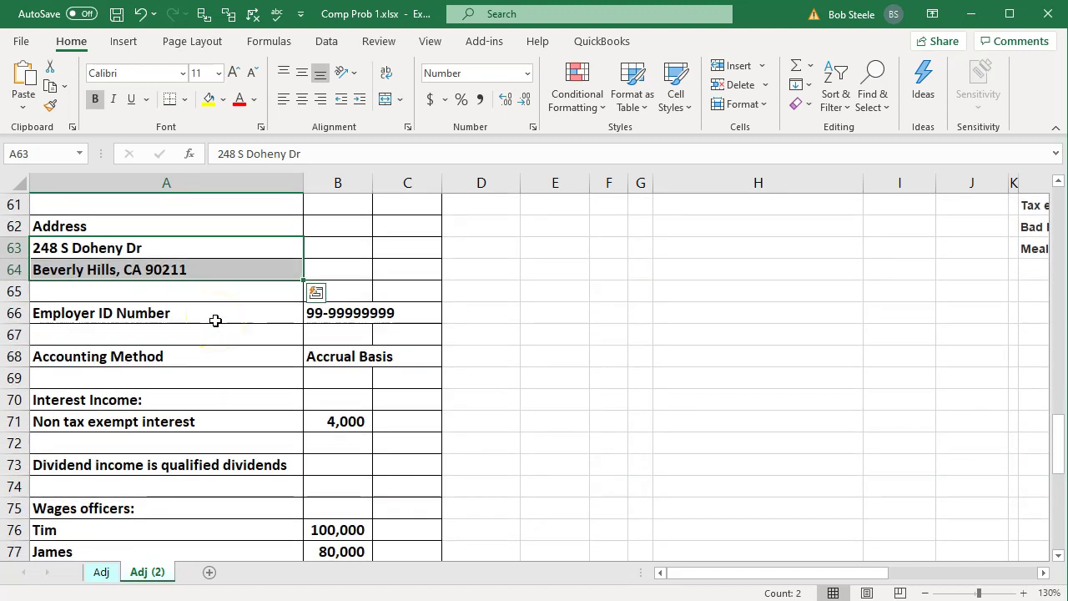
scroll(215, 320, "down", 1)
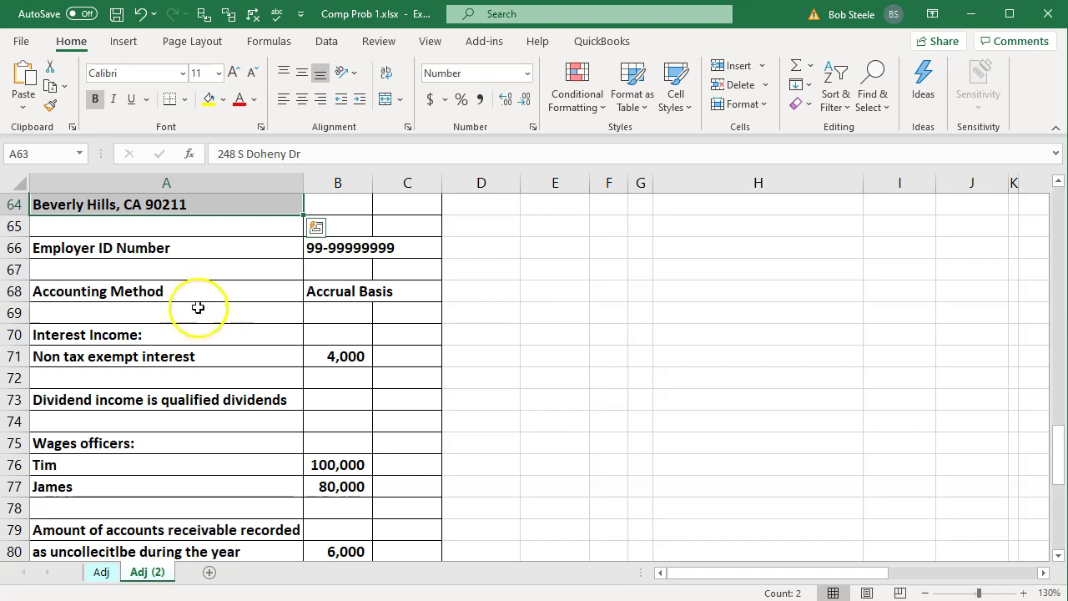
Step: Review the added information on accounting method, non-tax-exempt interest, qualified dividends and officer wages
left_click(193, 298)
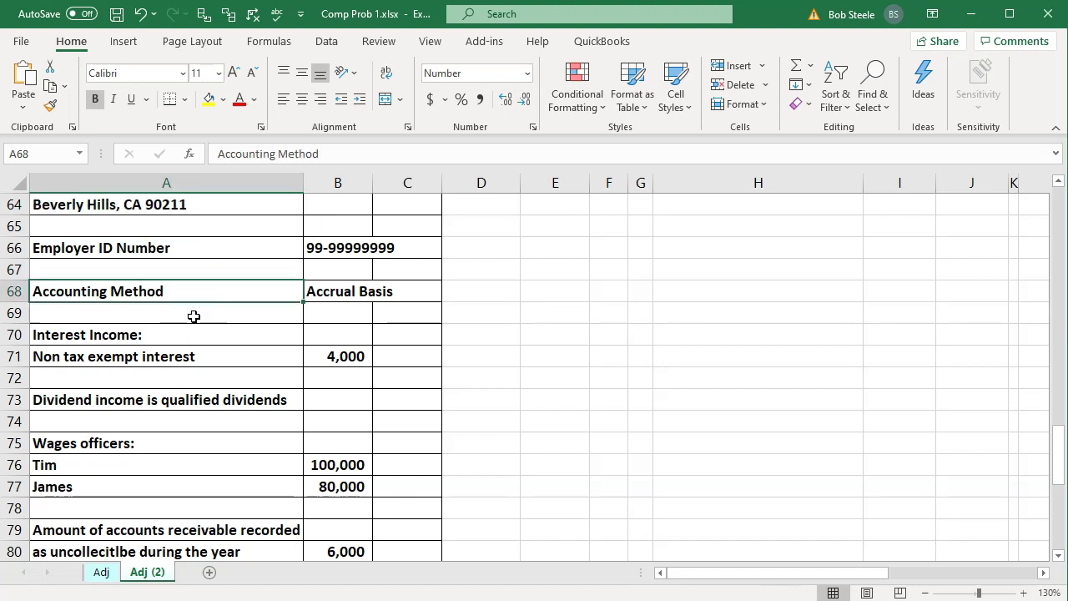
scroll(194, 314, "down", 1)
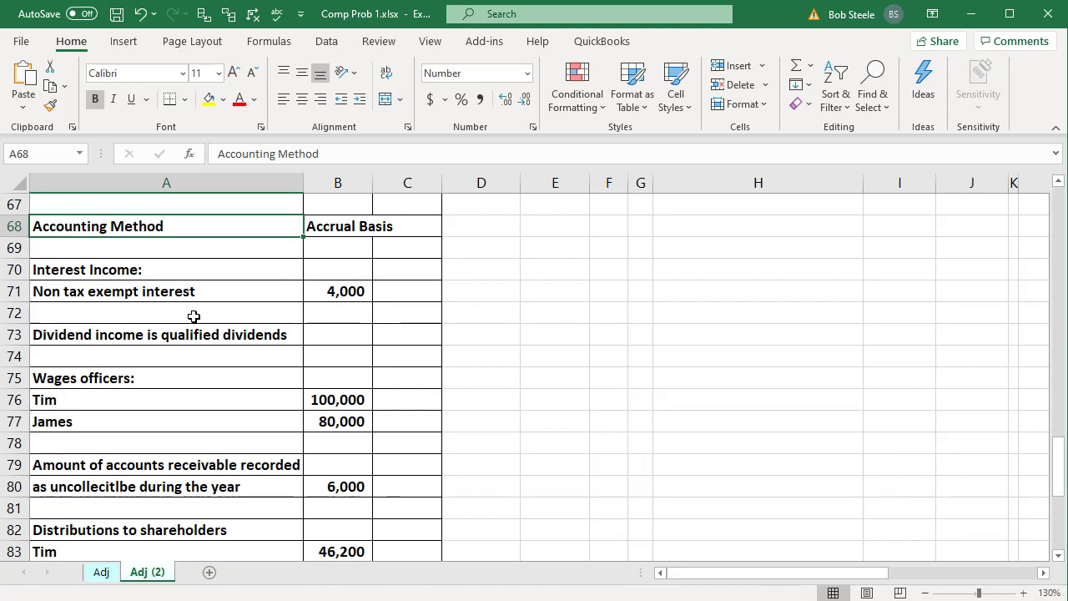
left_click(202, 297)
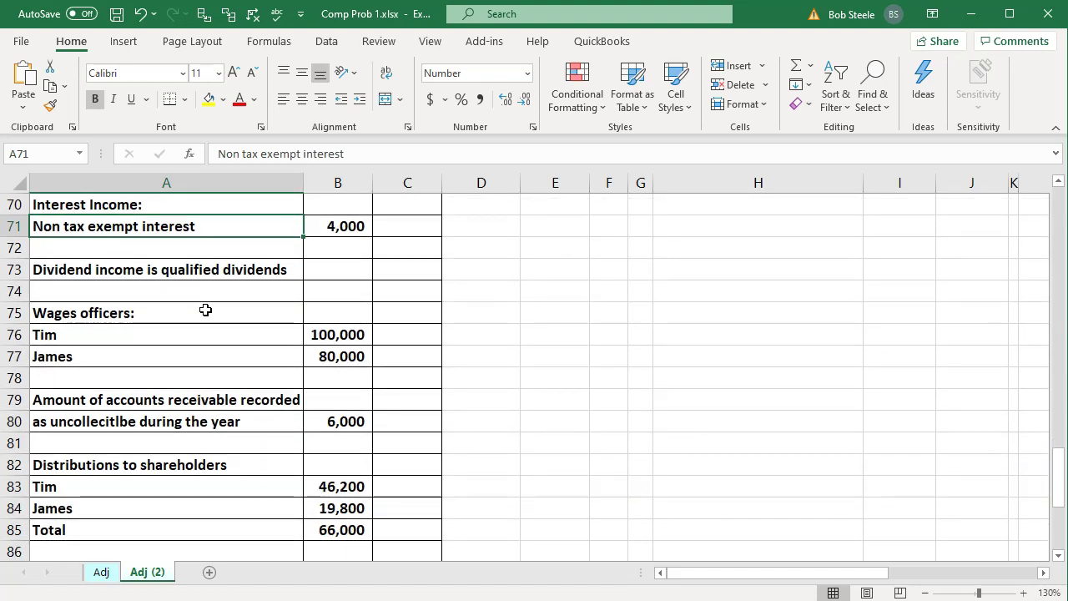
left_click(200, 271)
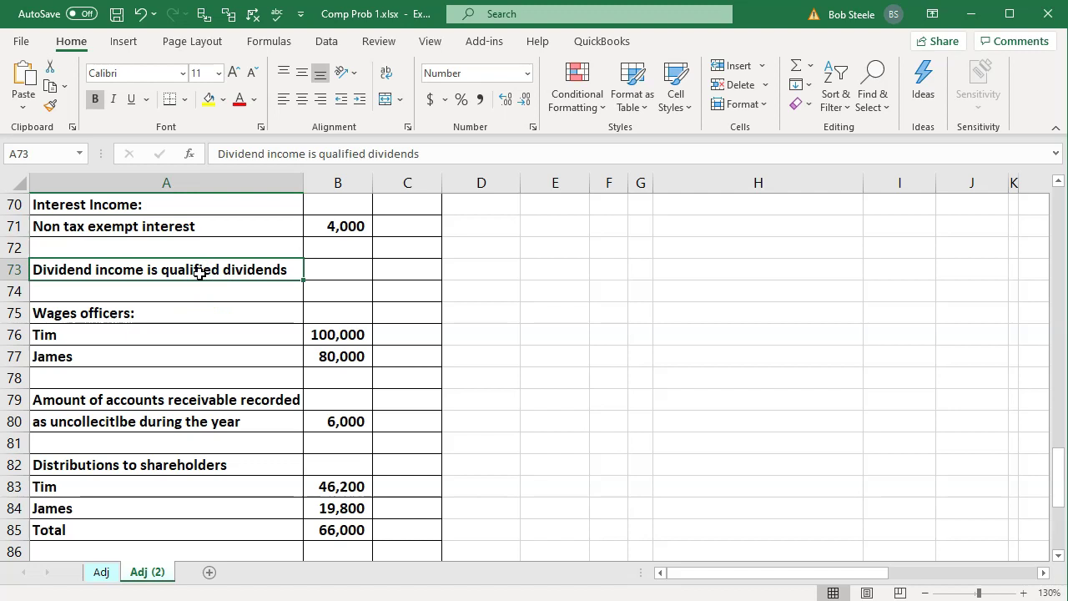
left_click(175, 309)
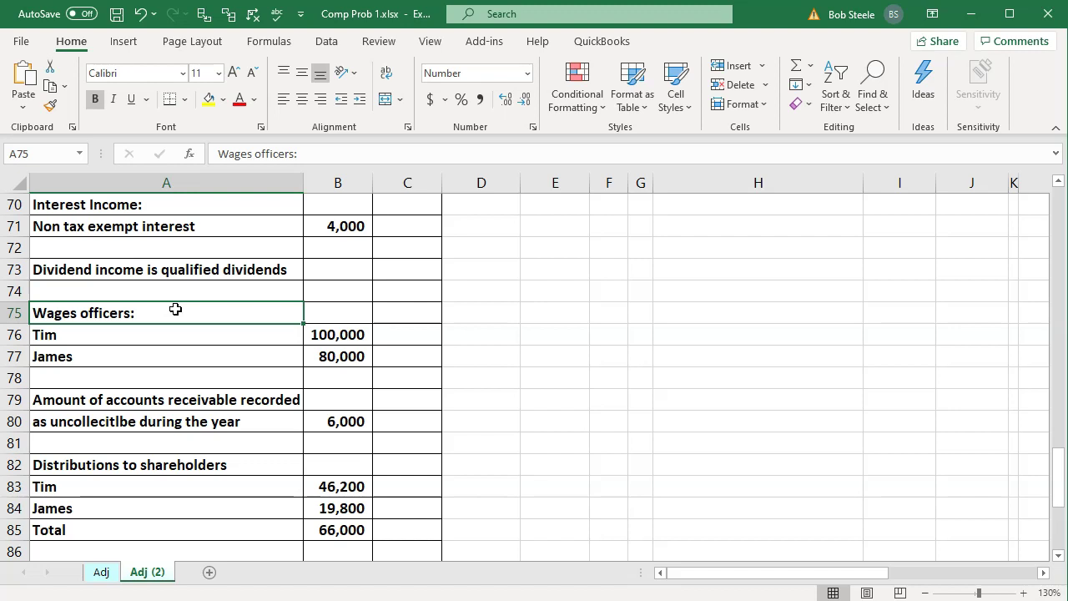
scroll(175, 310, "down", 1)
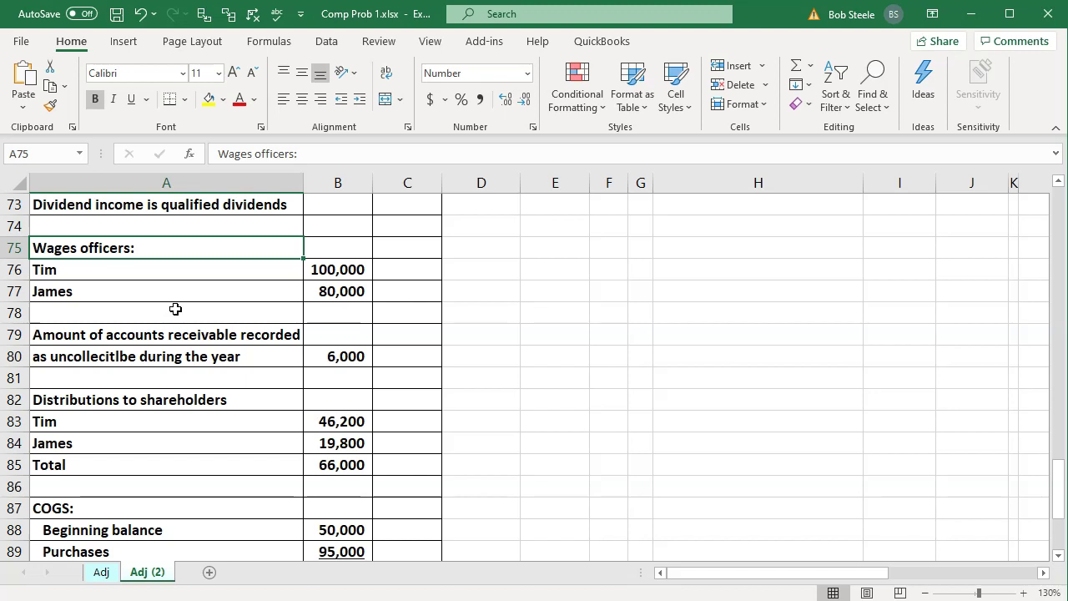
Step: Review the added information on uncollectible receivables, shareholder distributions, cost of goods sold and beginning basis balances
scroll(175, 310, "down", 1)
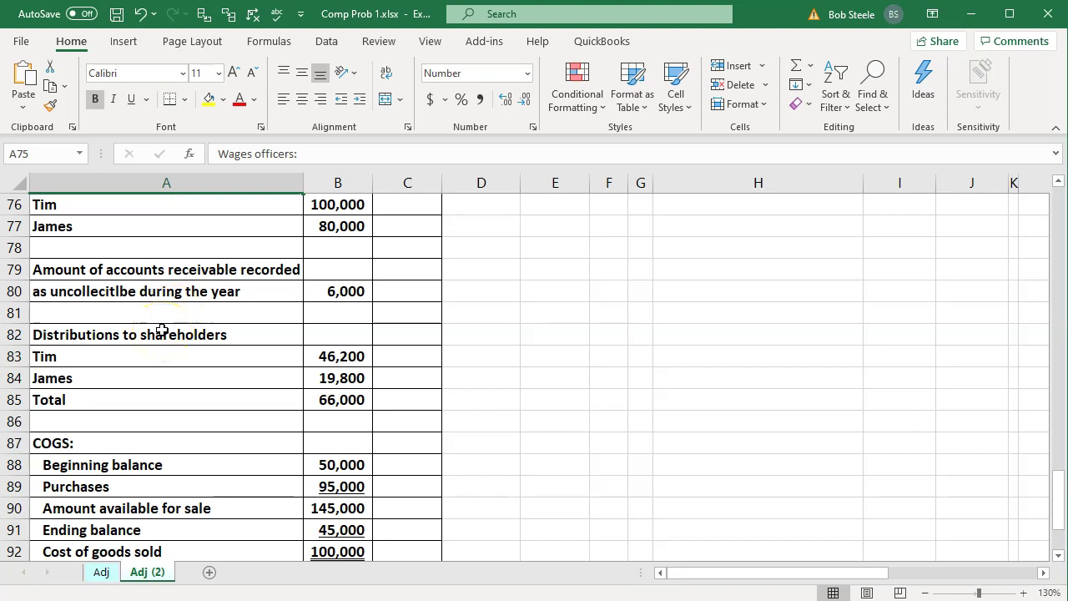
scroll(162, 330, "down", 1)
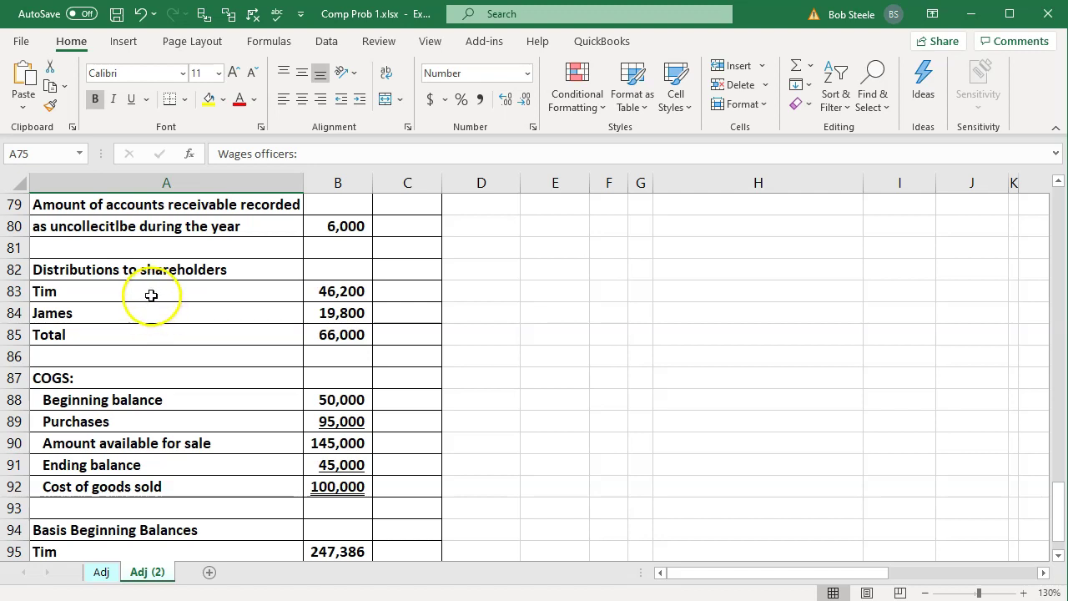
left_click(151, 293)
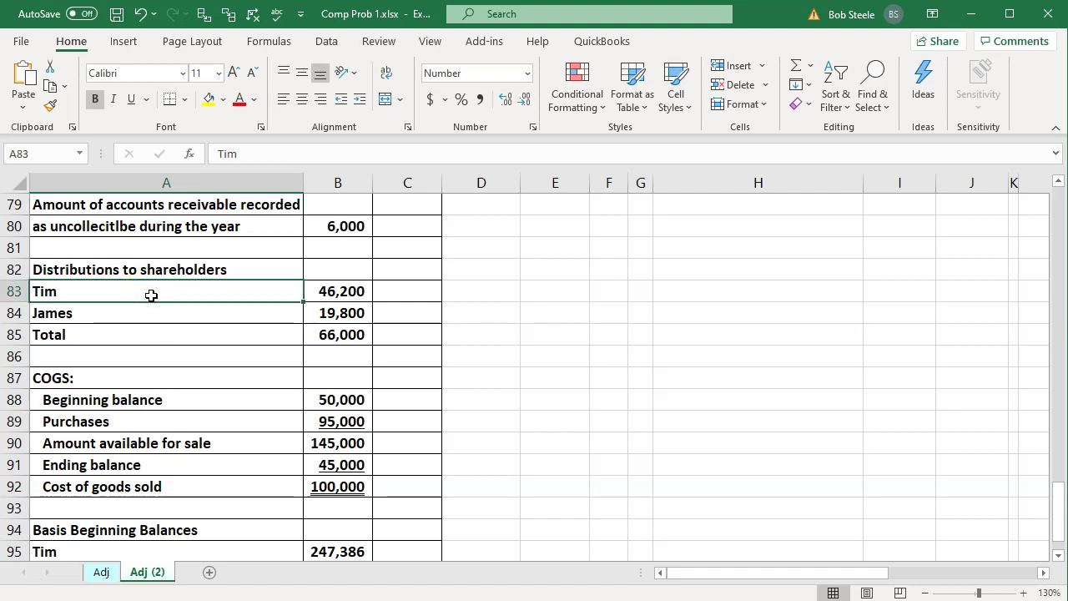
key("Down")
key("Down")
key("Down")
key("Down")
key("Down")
scroll(151, 295, "down", 1)
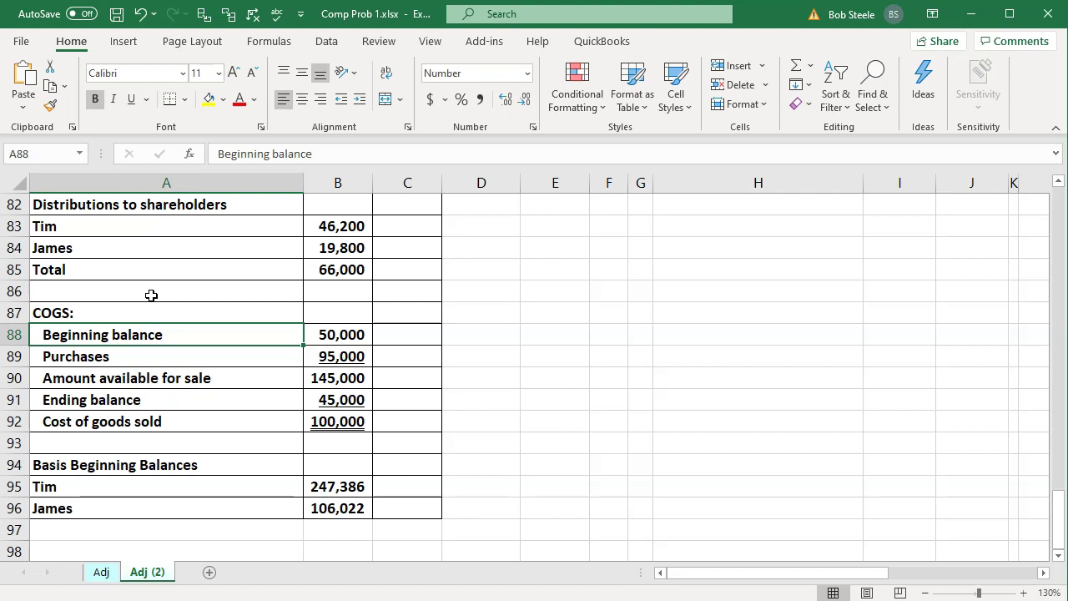
left_click(221, 485)
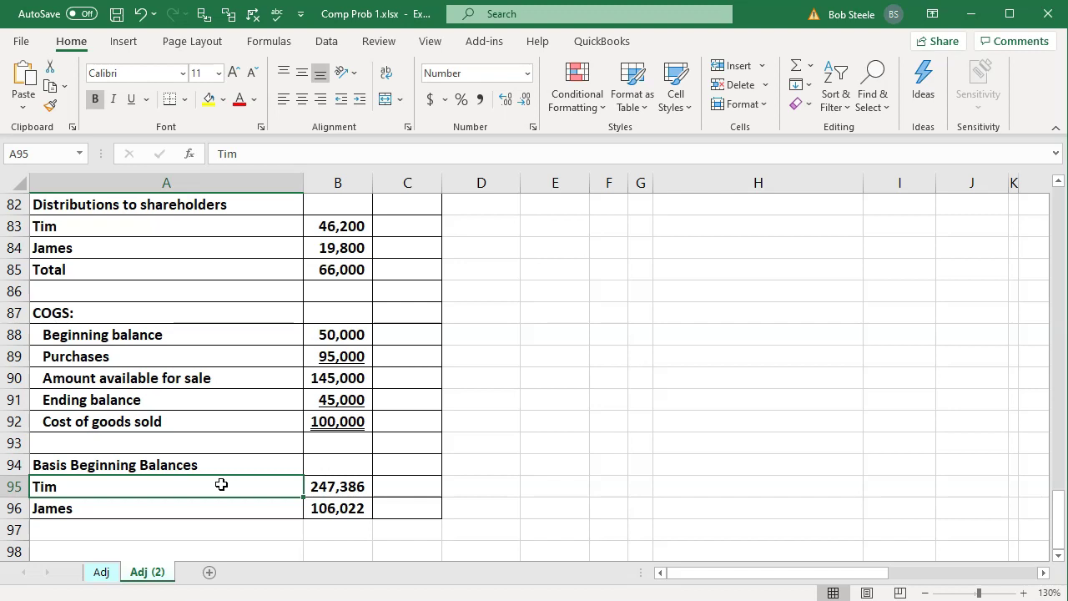
Step: Go back to the balance sheet at the start of the worksheet and switch to the Open Items document in Word
scroll(221, 484, "up", 4)
scroll(221, 484, "up", 18)
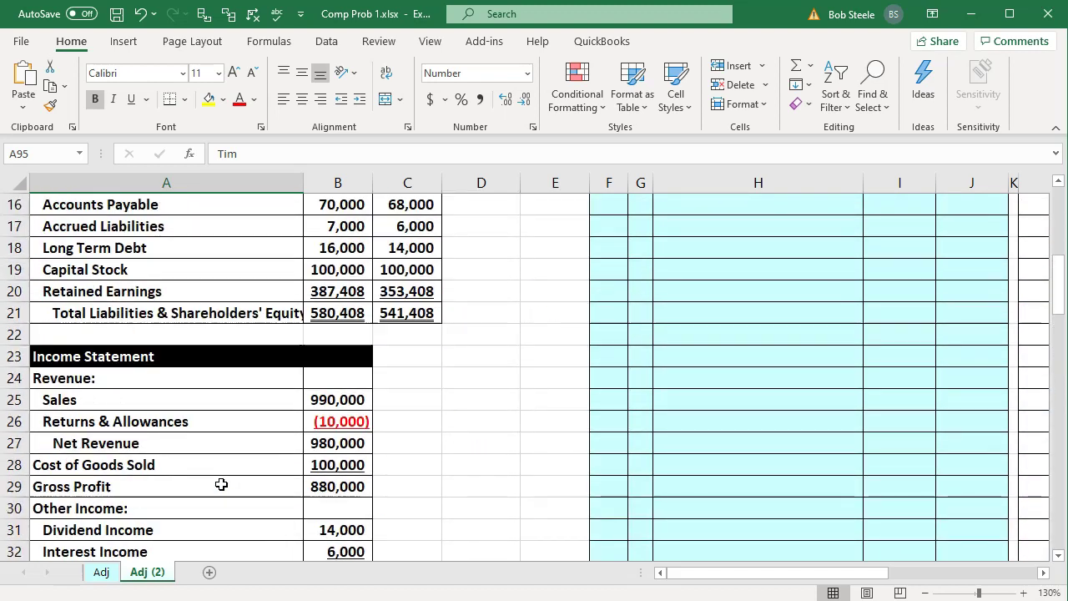
scroll(221, 484, "up", 4)
left_click(221, 484)
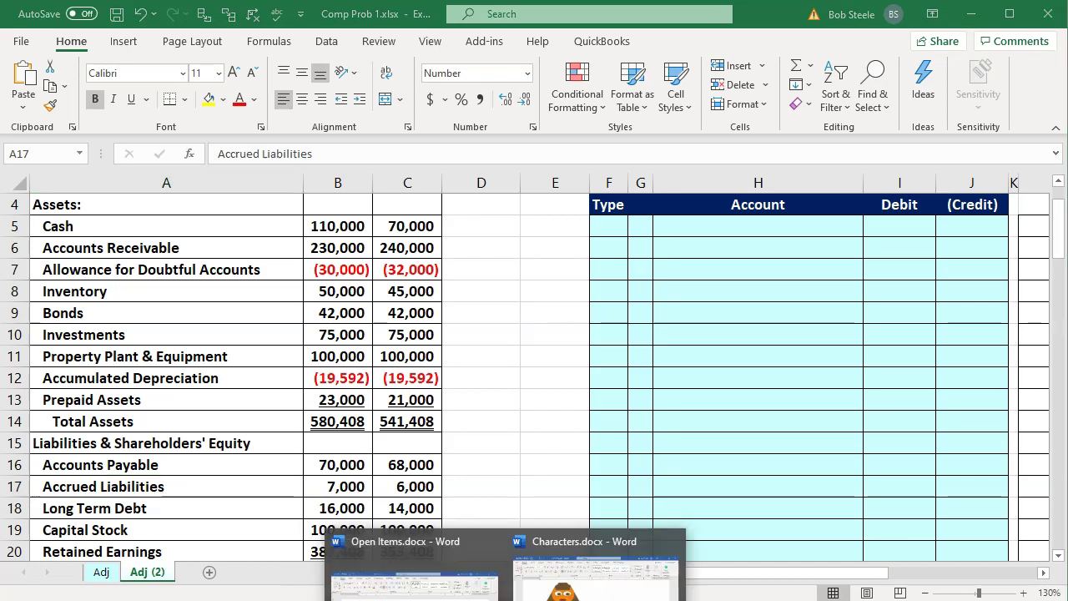
left_click(414, 571)
left_click(439, 422)
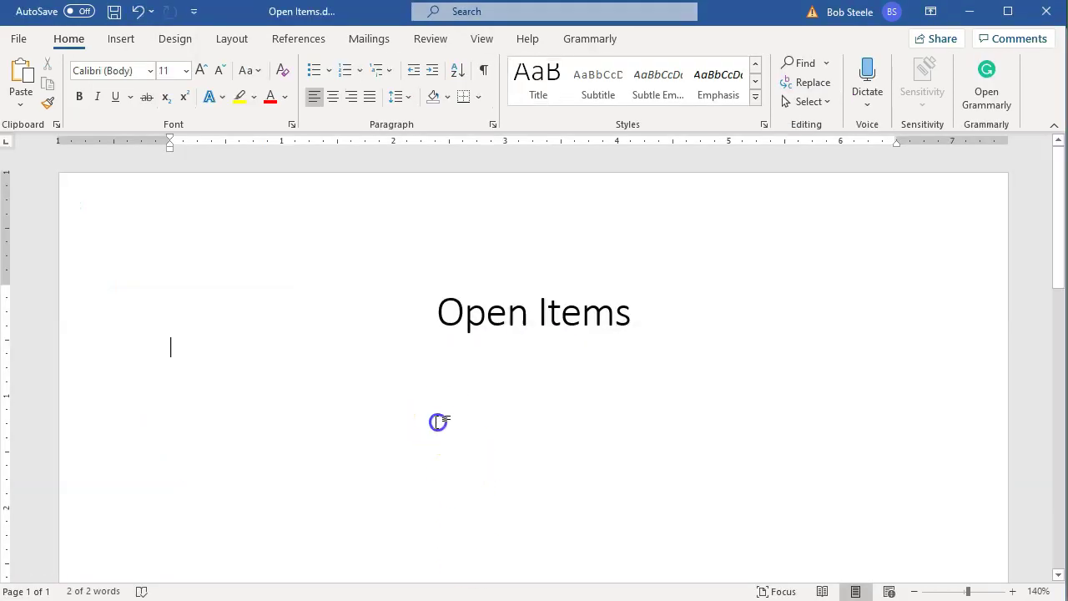
key("Return")
key("Return")
key("Return")
key("ctrl+z")
key("ctrl+z")
key("ctrl+z")
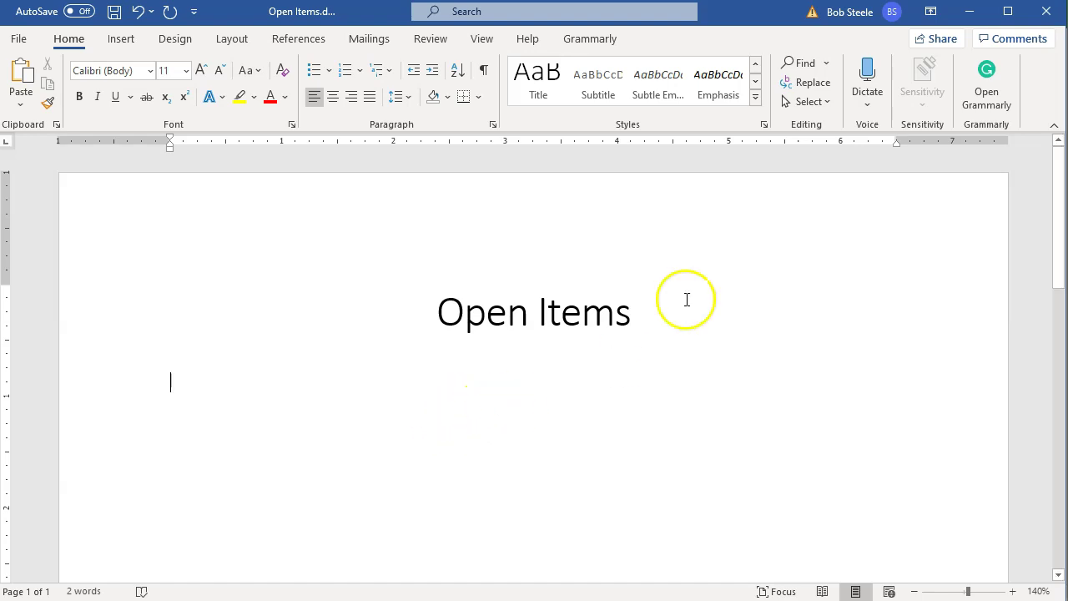
Step: Switch back to the Comp Prob 1 workbook in Excel and examine the adjusting-entry table across to the trial balance headings
left_click(972, 12)
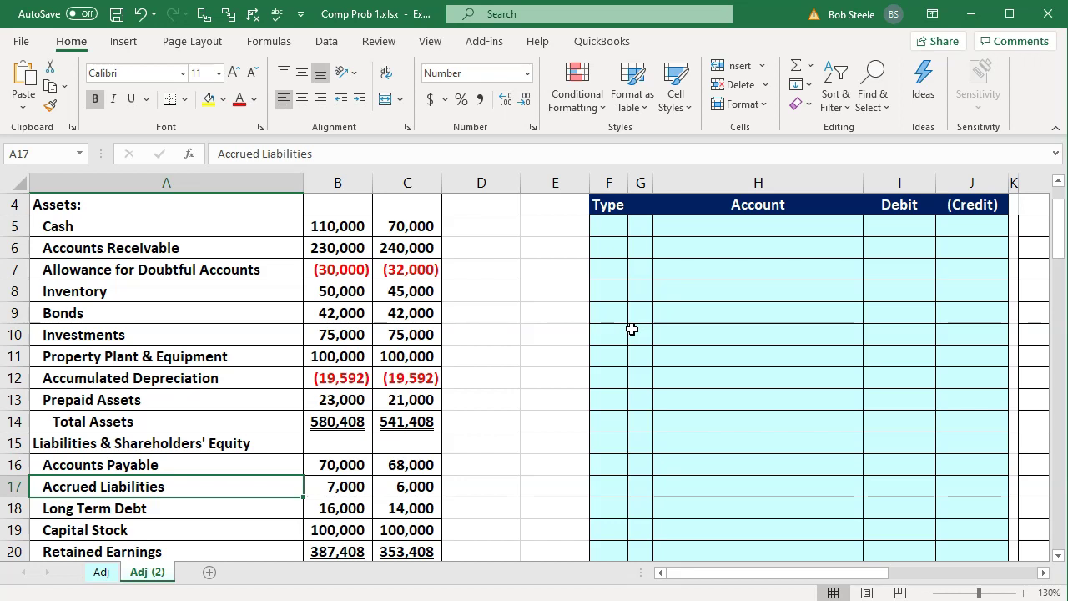
left_click(631, 330)
scroll(632, 329, "up", 1)
left_click(631, 330)
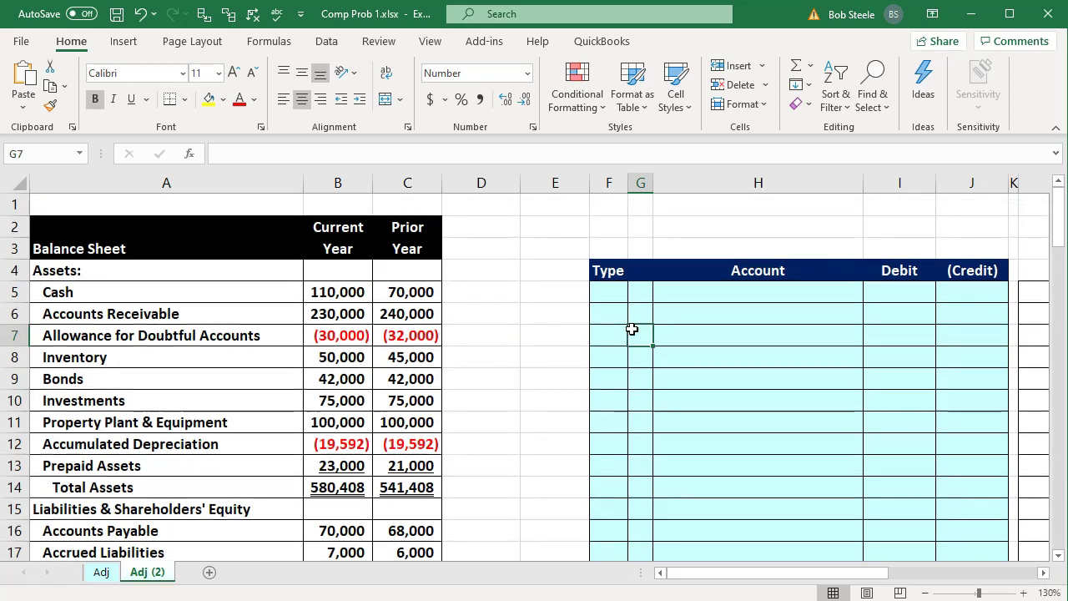
key("Right")
key("Right")
key("Right")
key("Right")
key("Right")
key("Right")
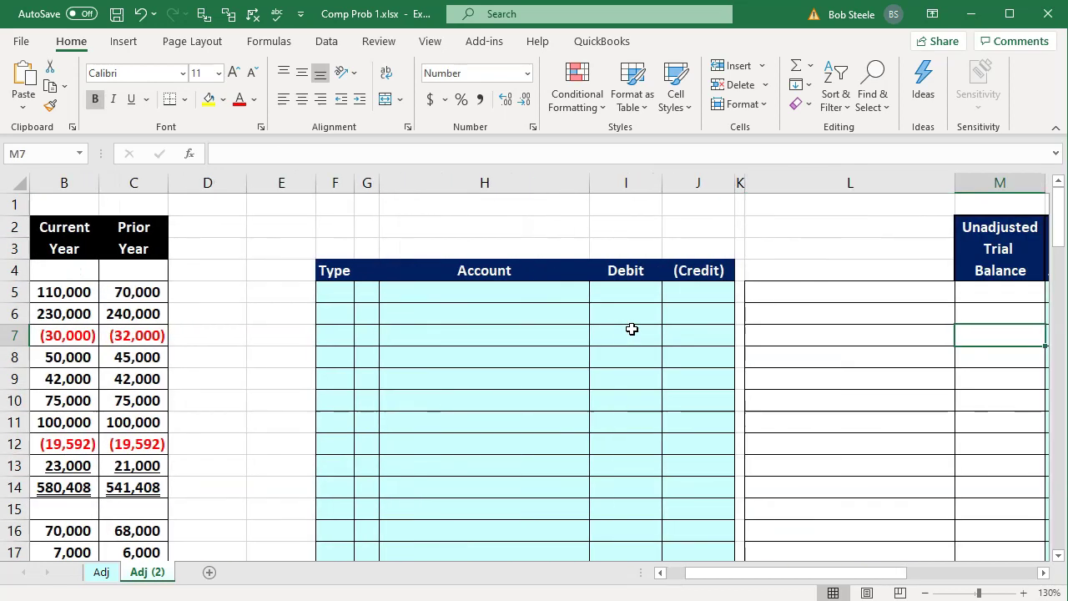
key("Right")
key("Right")
key("Right")
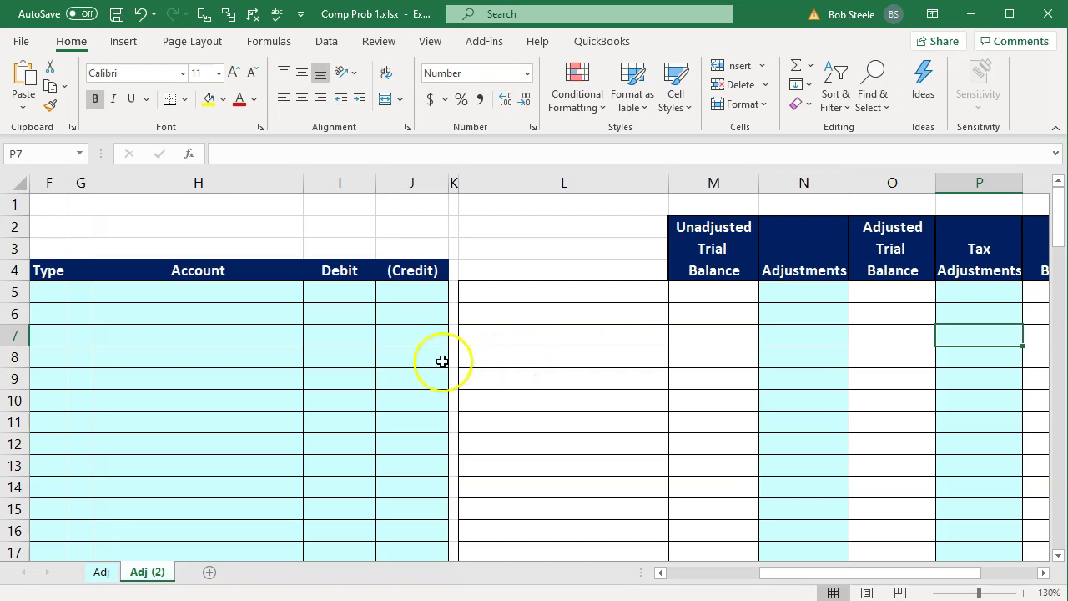
Step: Look across the worksheet from the entry table's Account column past the Tax Trial Balance column
left_click(187, 310)
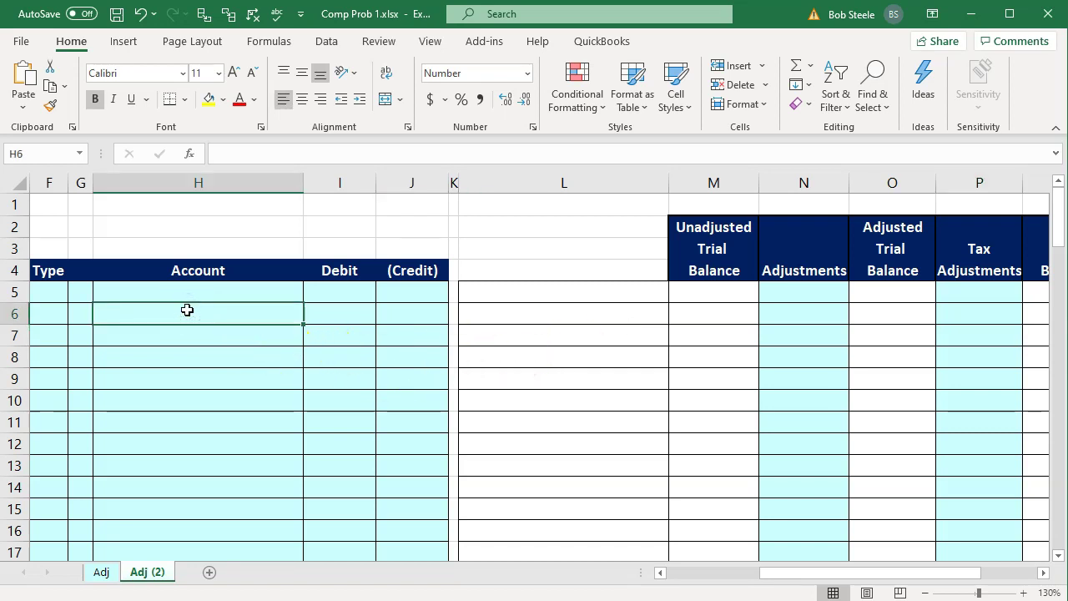
key("Right")
key("Right")
key("Right")
key("Right")
key("Right")
key("Right")
key("Right")
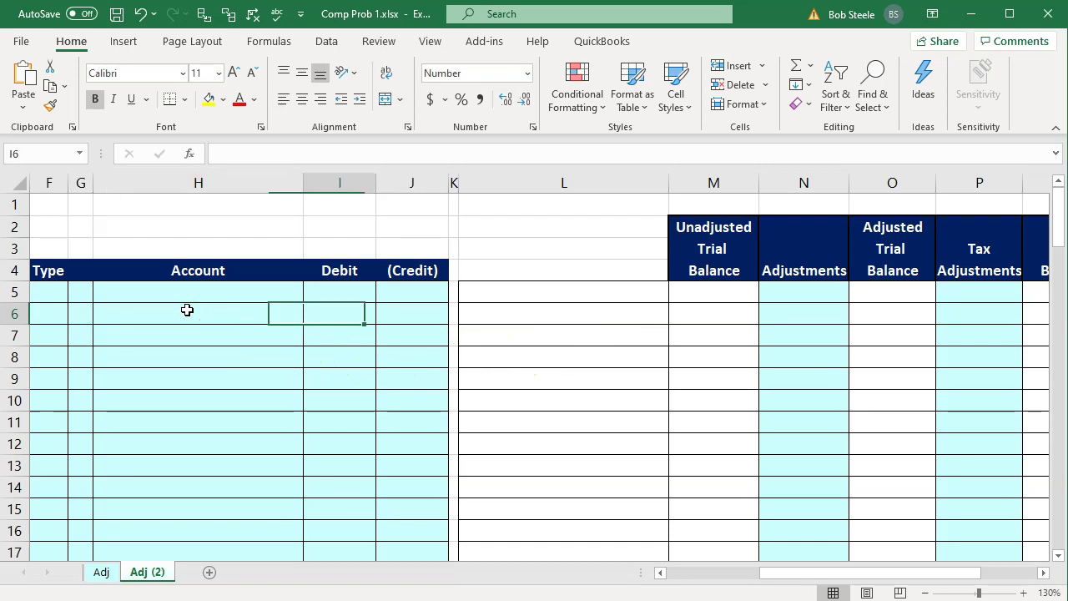
key("Right")
key("Right")
key("Right")
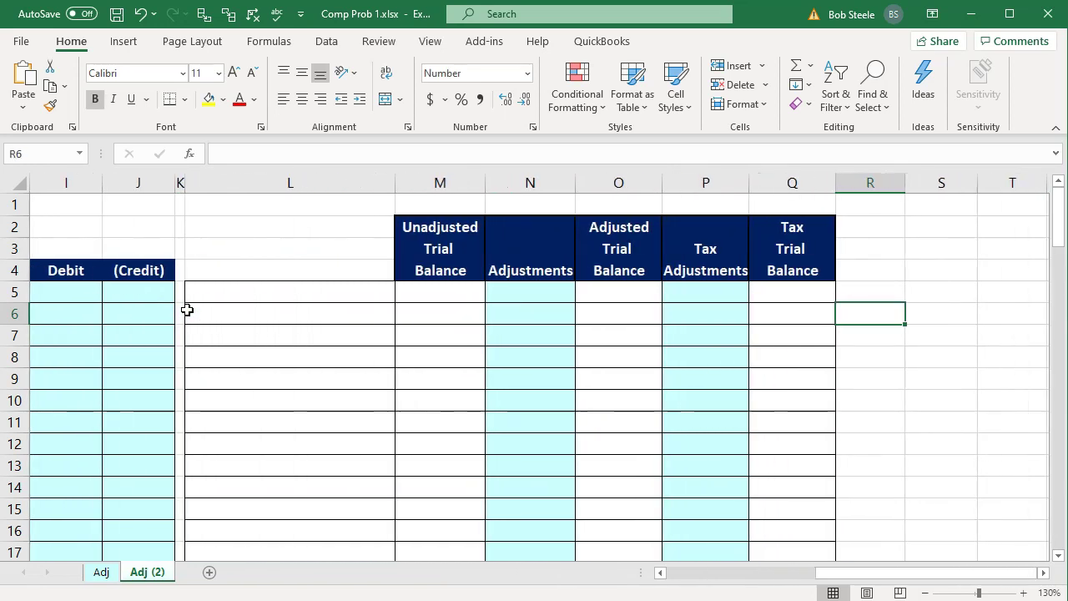
Step: Examine the Unadjusted Trial Balance, Adjustments, Adjusted Trial Balance and Tax Adjustments columns one by one
left_click(413, 293)
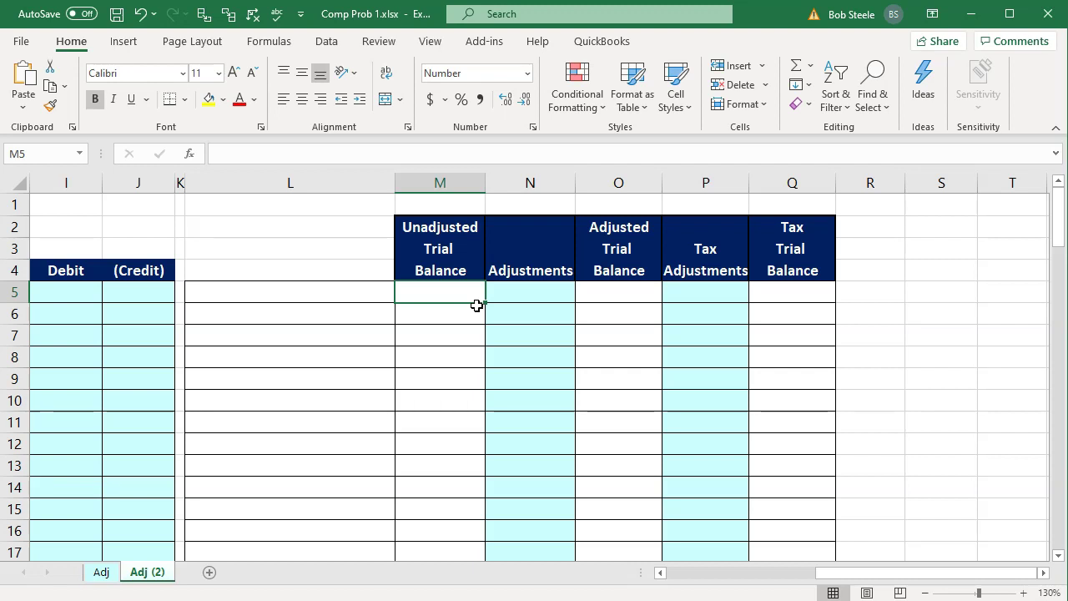
key("Right")
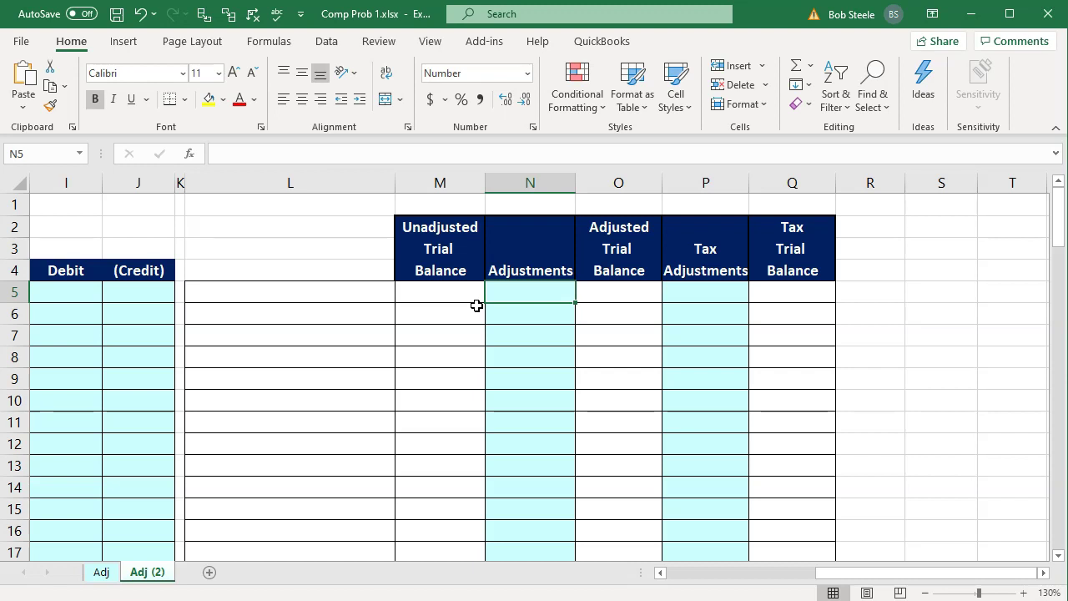
key("Right")
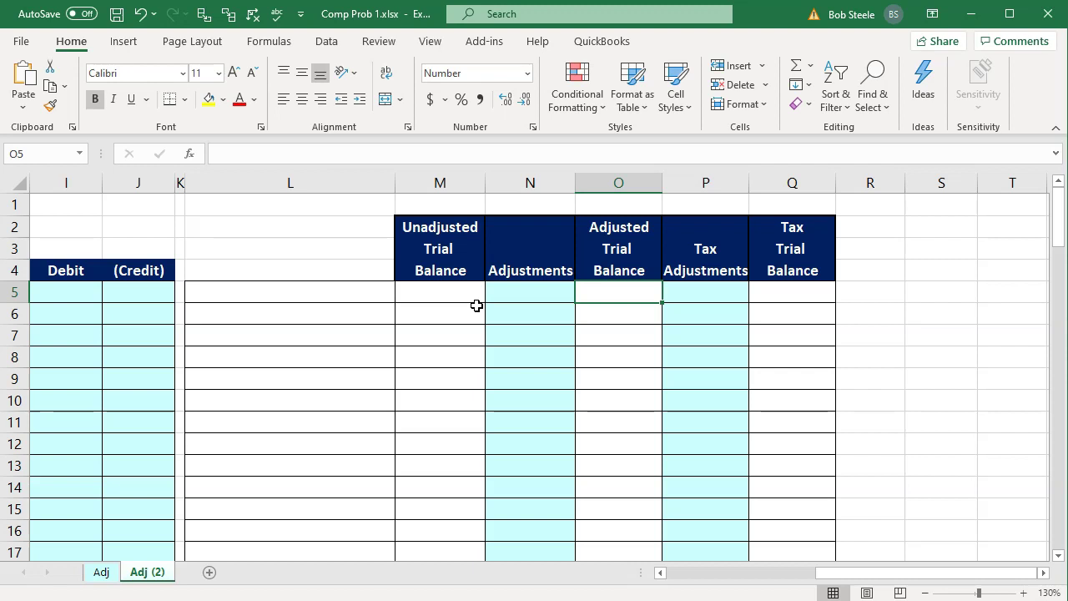
key("Left")
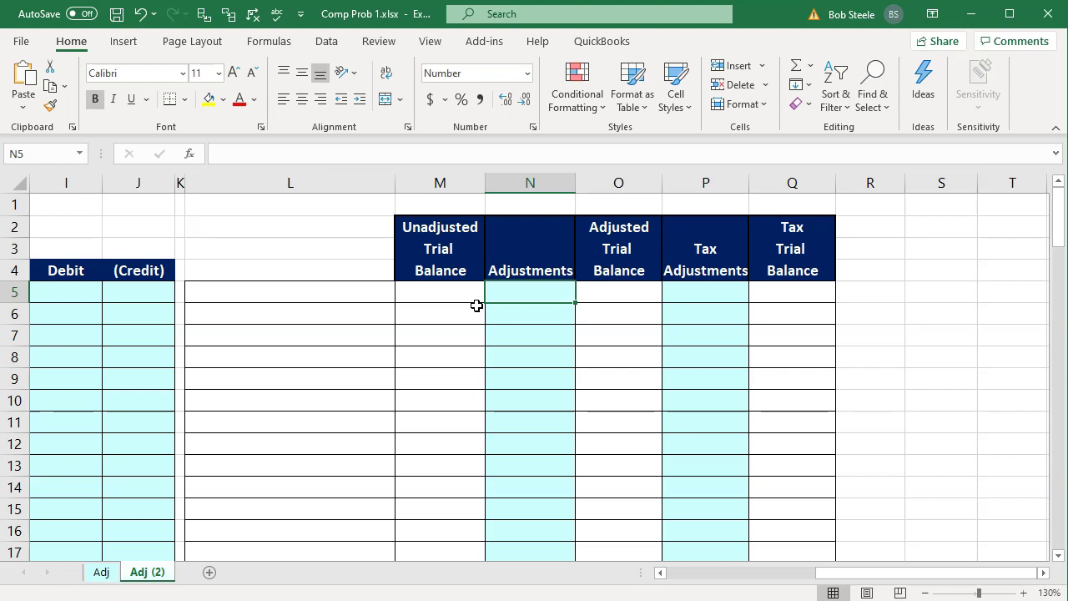
key("Right")
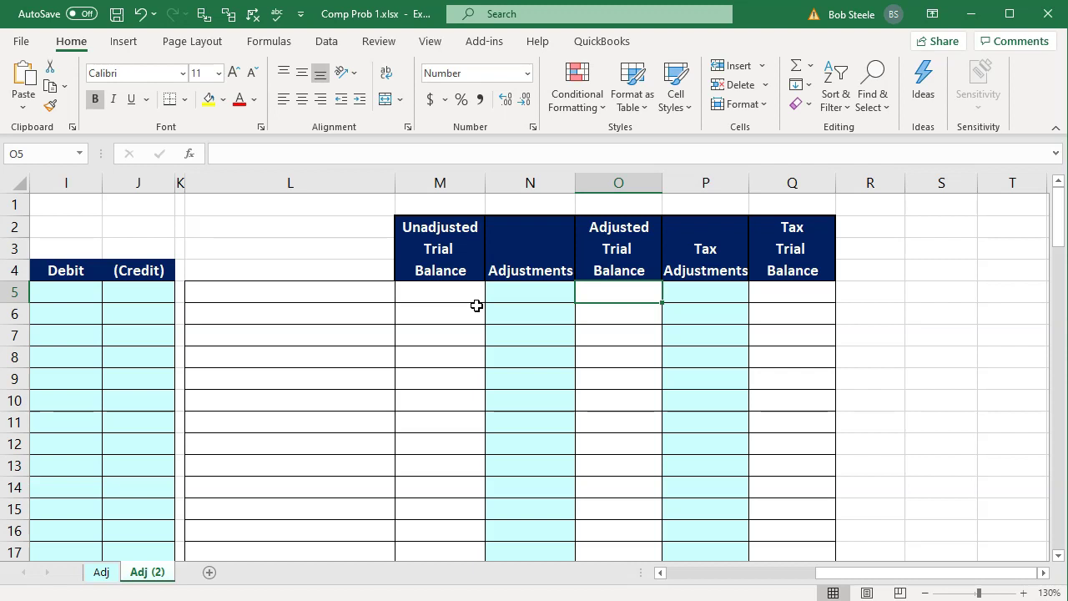
key("Left")
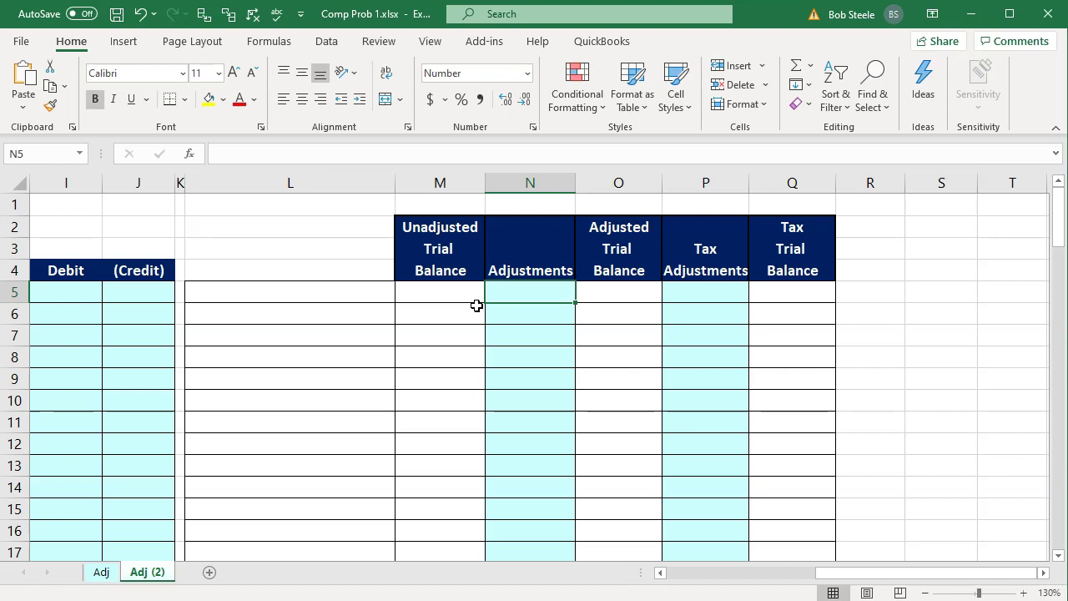
key("Right")
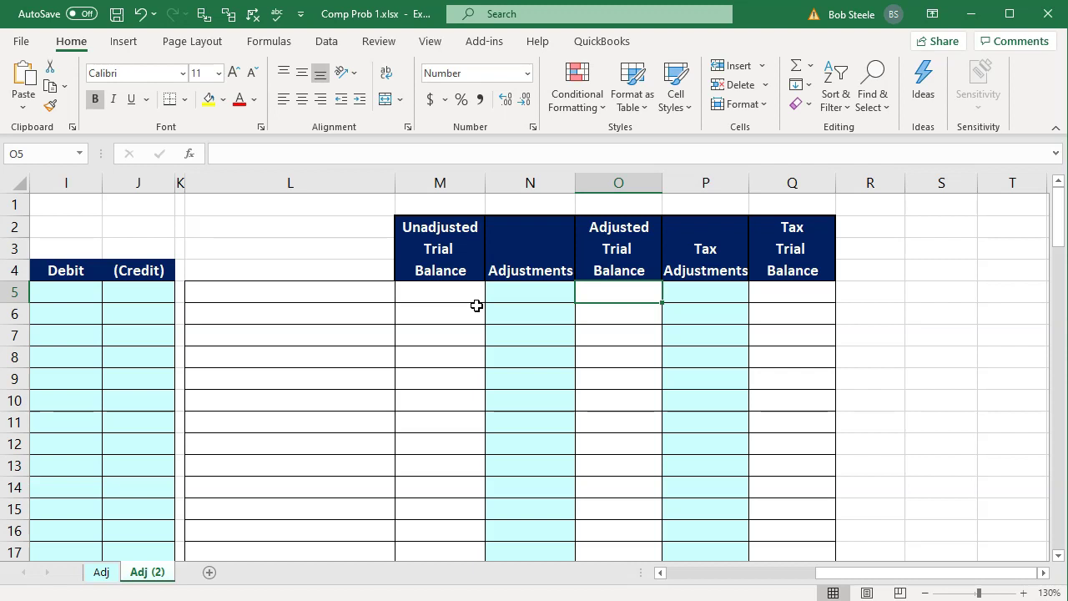
key("Right")
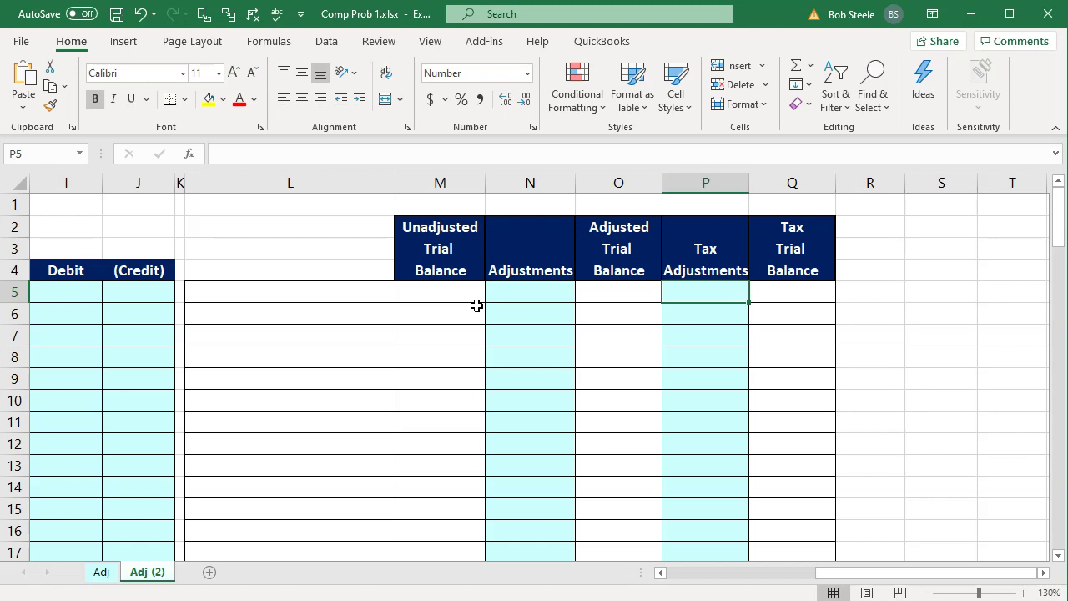
Step: Review the K-1 and M-1 account lines at the end of the trial balance worksheet
scroll(476, 306, "down", 7)
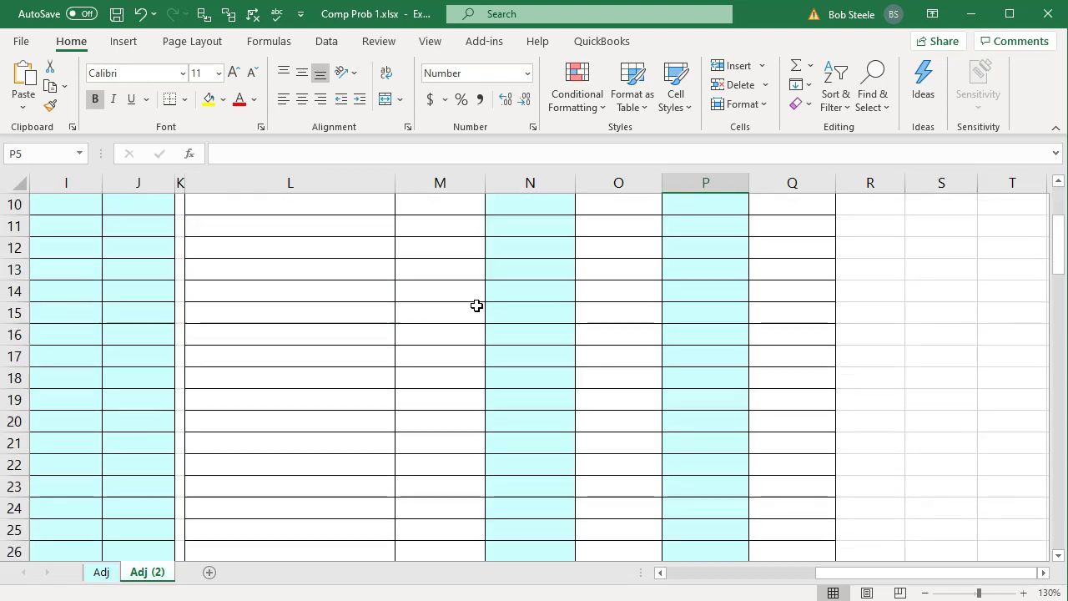
scroll(476, 305, "down", 3)
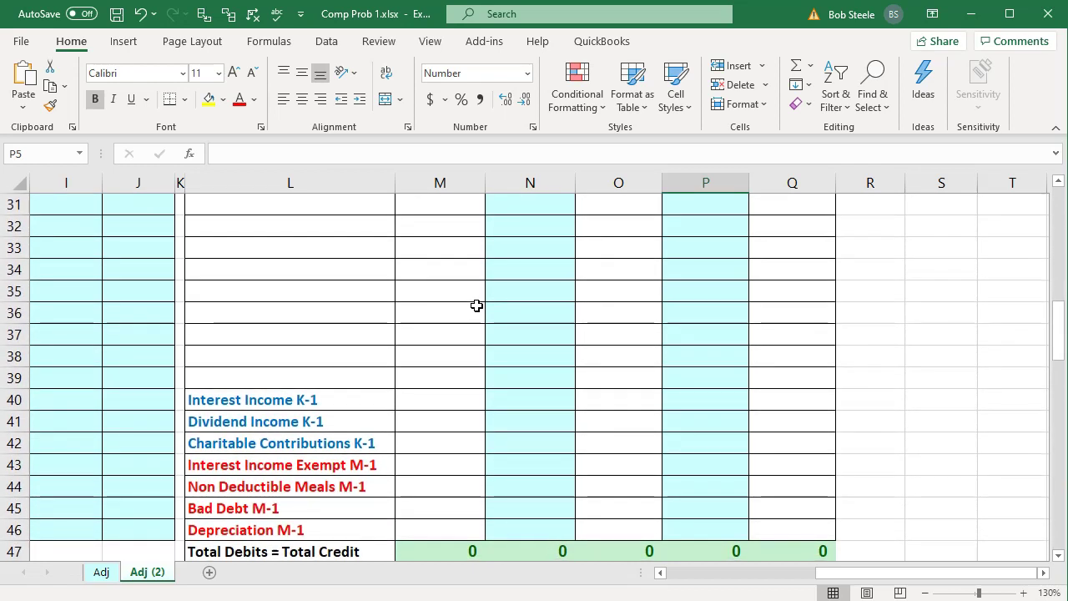
left_click(287, 404)
key("Down")
key("Down")
key("Down")
key("Down")
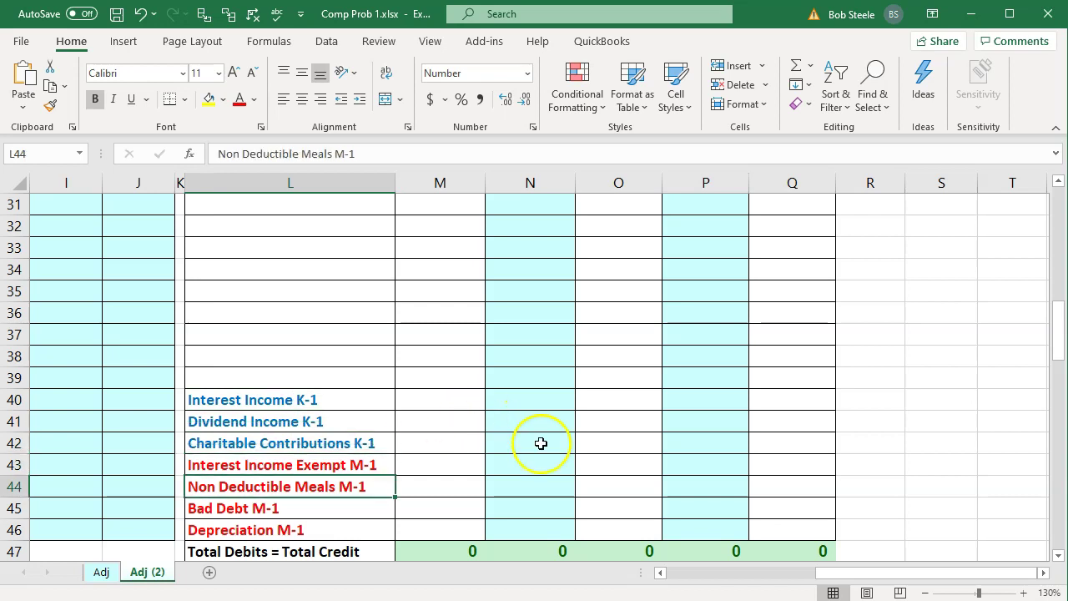
Step: Switch to Lacerte S-Corporation Tax and review Form 1120-S from the page 1 income and deductions through Schedule K on page 3
key("alt+Tab")
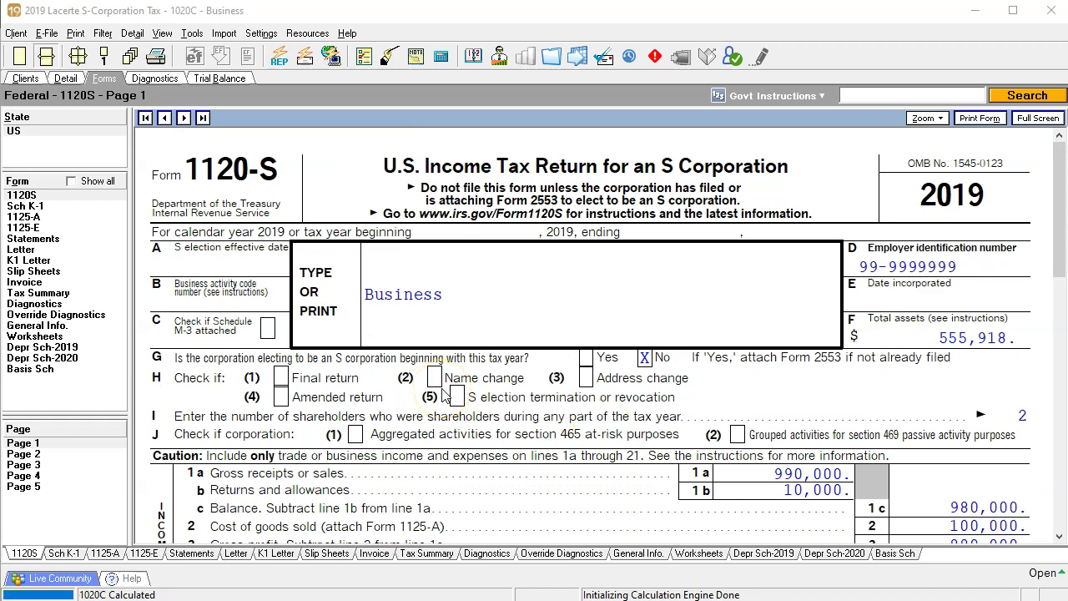
scroll(443, 395, "down", 8)
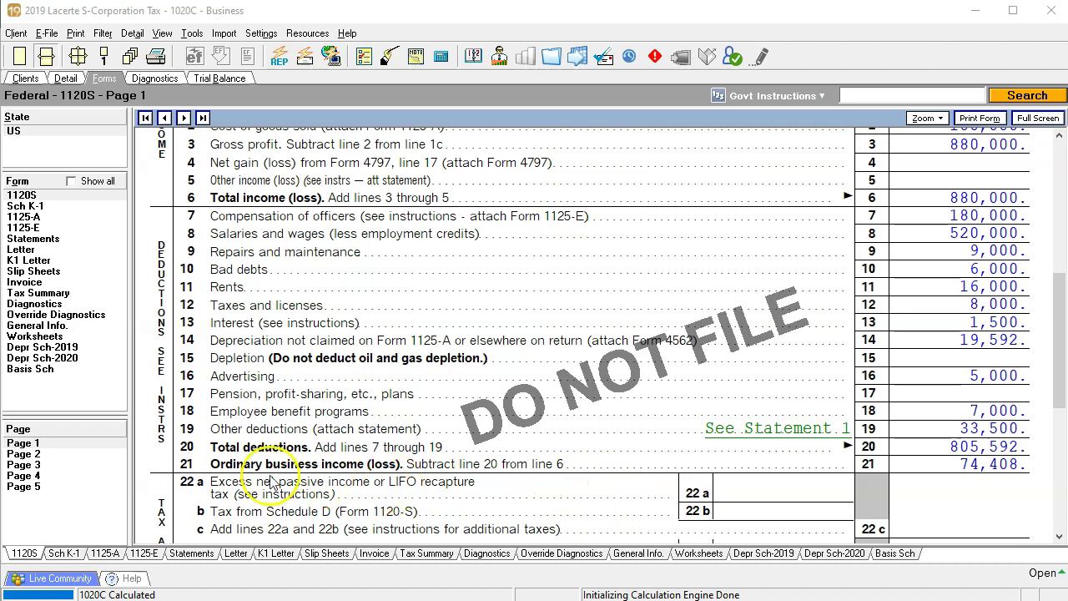
left_click(37, 454)
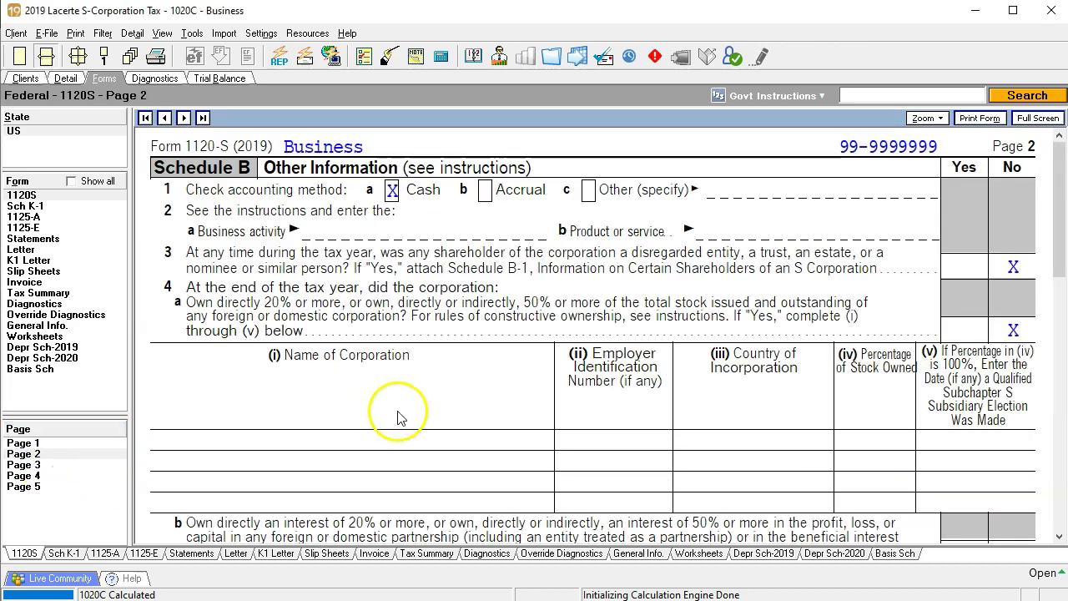
scroll(398, 417, "down", 10)
scroll(398, 417, "down", 10)
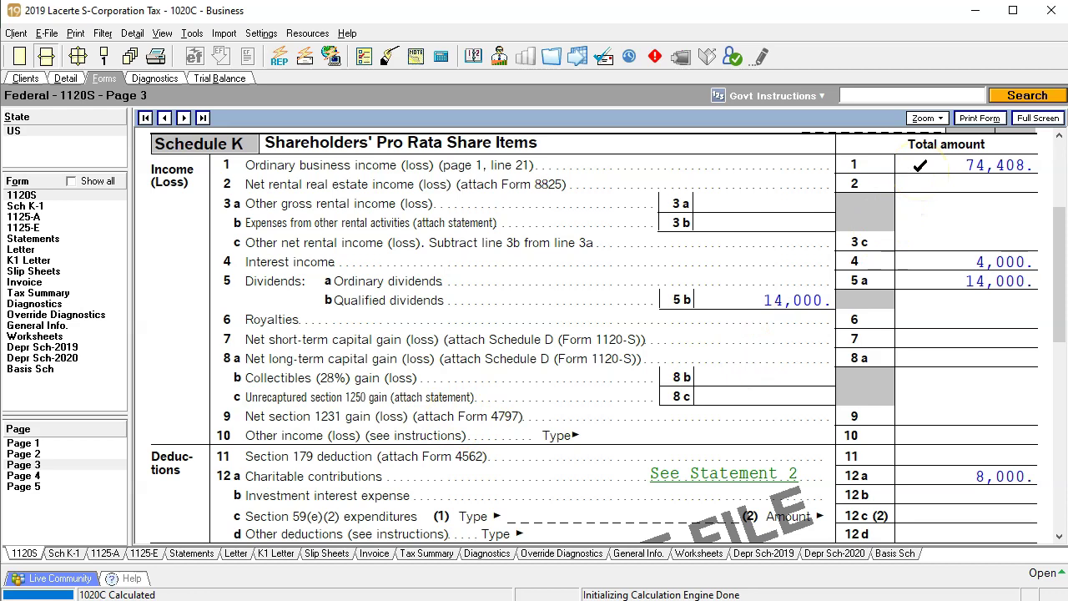
Step: Review the shareholder basis items and Schedule L on page 4 of Form 1120-S, and Schedule M-1 on page 5
left_click(53, 475)
scroll(476, 465, "down", 3)
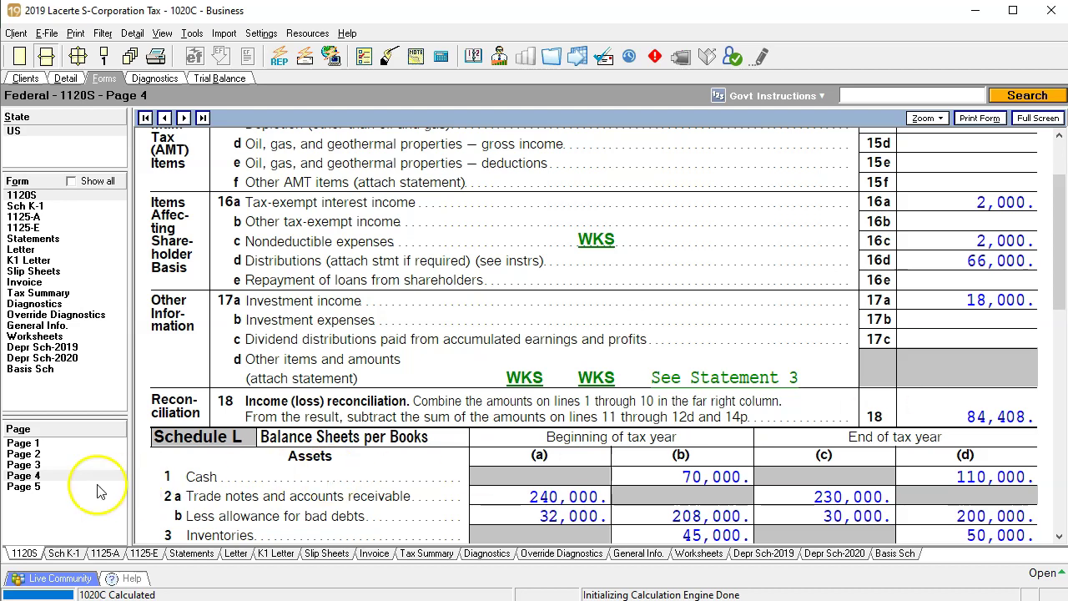
left_click(66, 488)
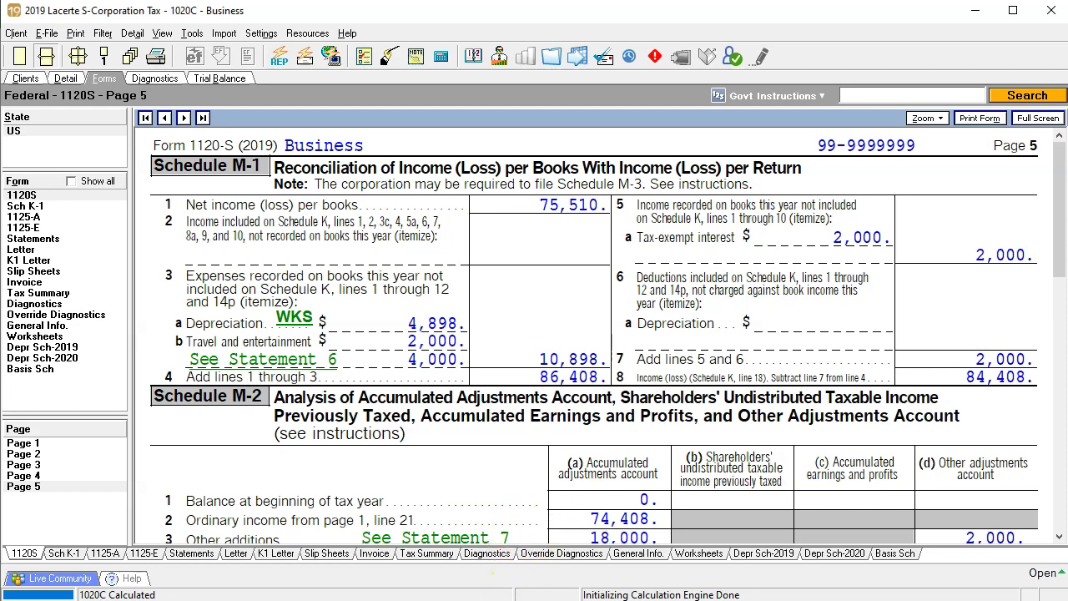
Step: Switch back to the Excel workbook and view the Adj worksheet's adjusting entries and tax trial balance
key("alt+Tab")
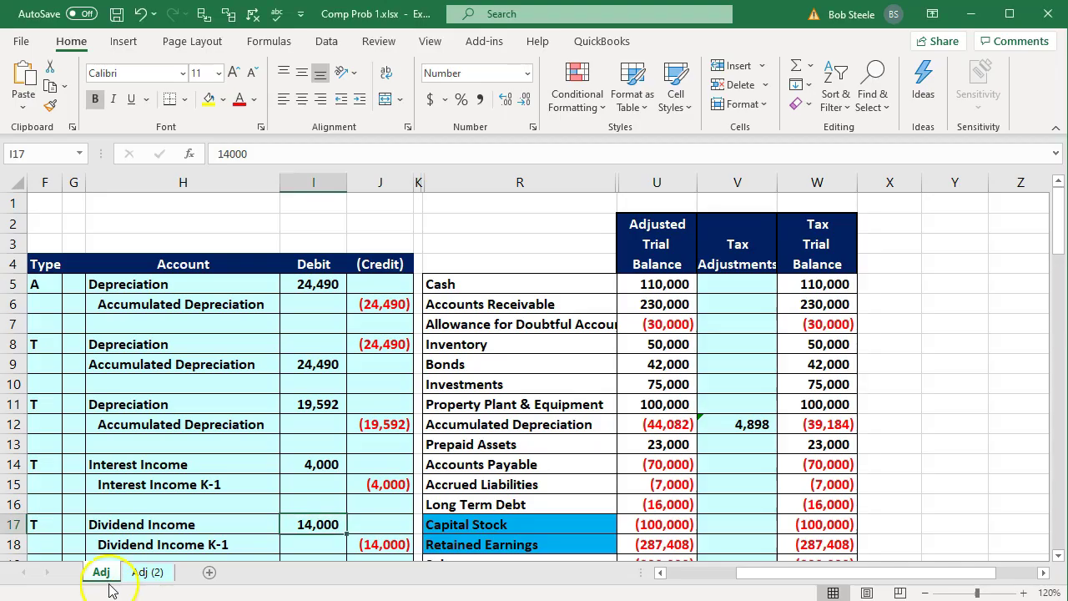
left_click(428, 399)
left_click(613, 451)
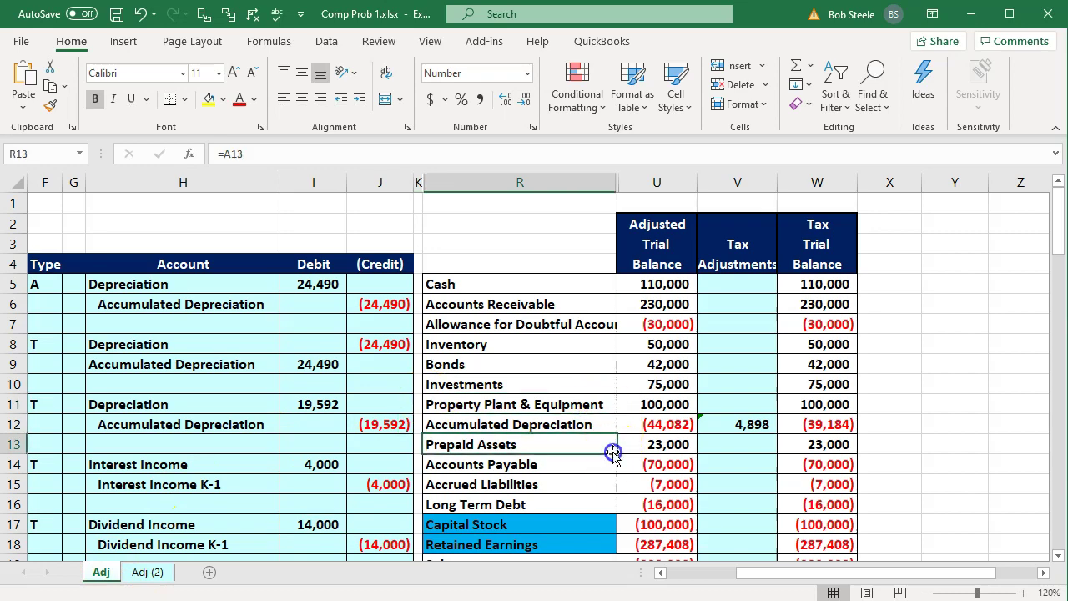
Step: Inspect the SUM formula behind the adjusted trial balance total in the Book and Tax Page 1 row
scroll(614, 455, "up", 1, "ctrl")
scroll(613, 455, "down", 7)
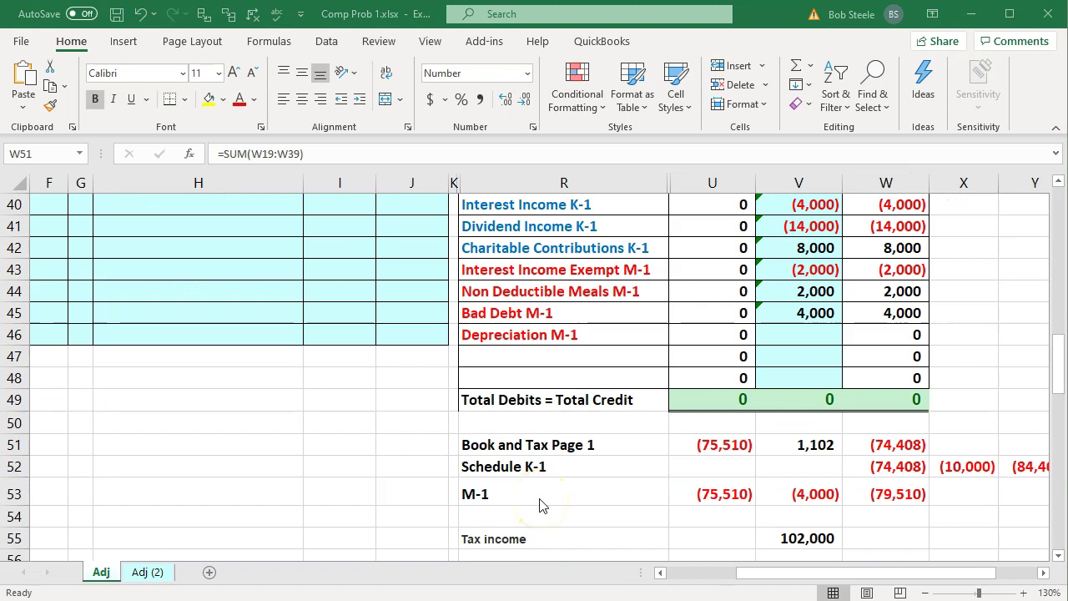
left_click(707, 446)
double_click(707, 446)
scroll(624, 465, "up", 8)
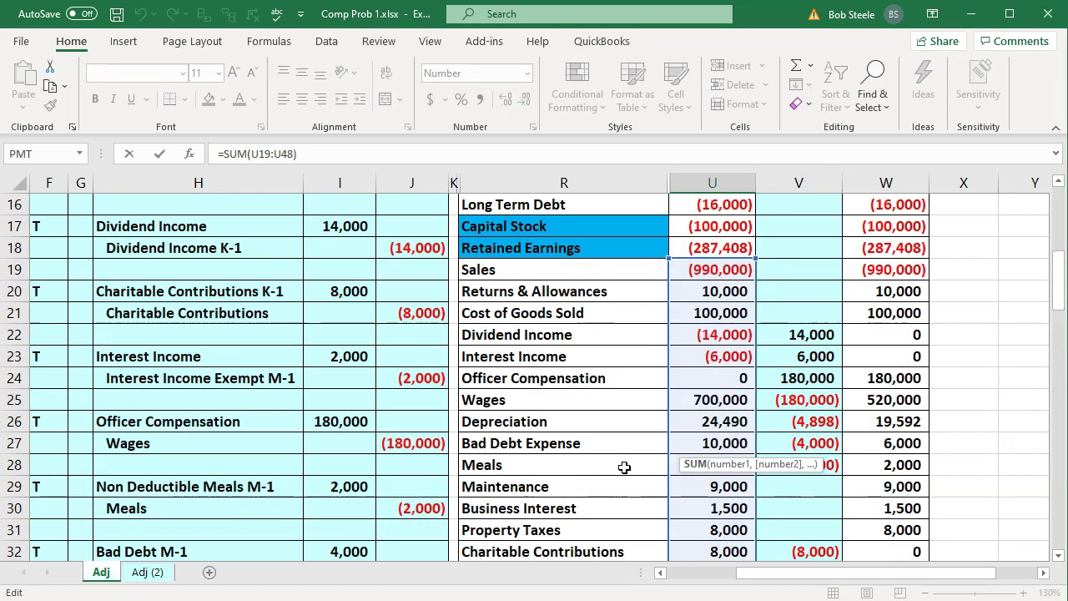
key("Return")
scroll(624, 464, "down", 2)
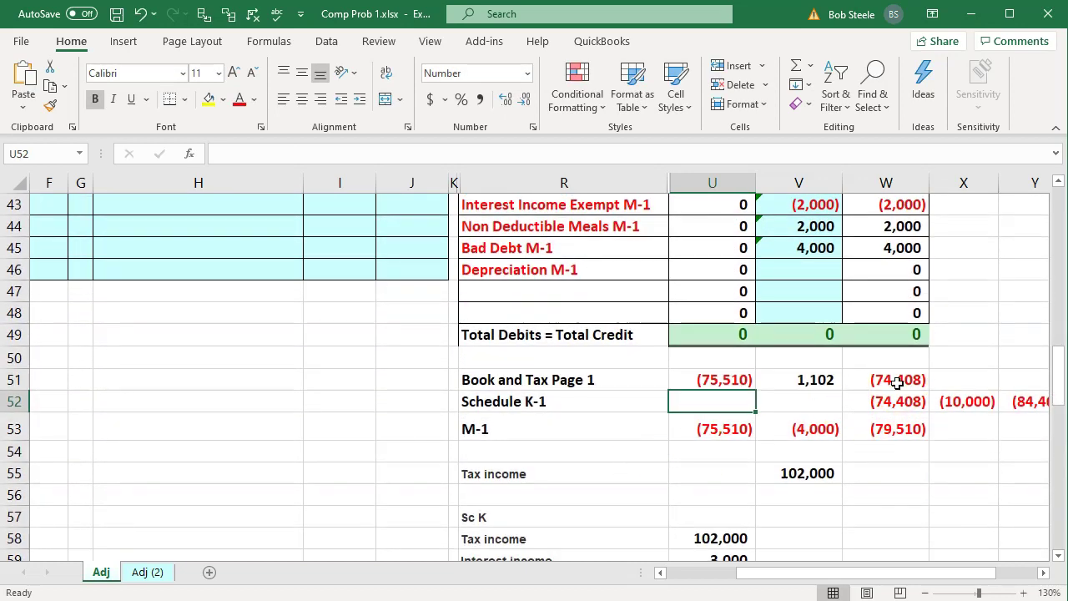
Step: Inspect the SUM formula behind the tax trial balance total in the Book and Tax Page 1 row
left_click(924, 380)
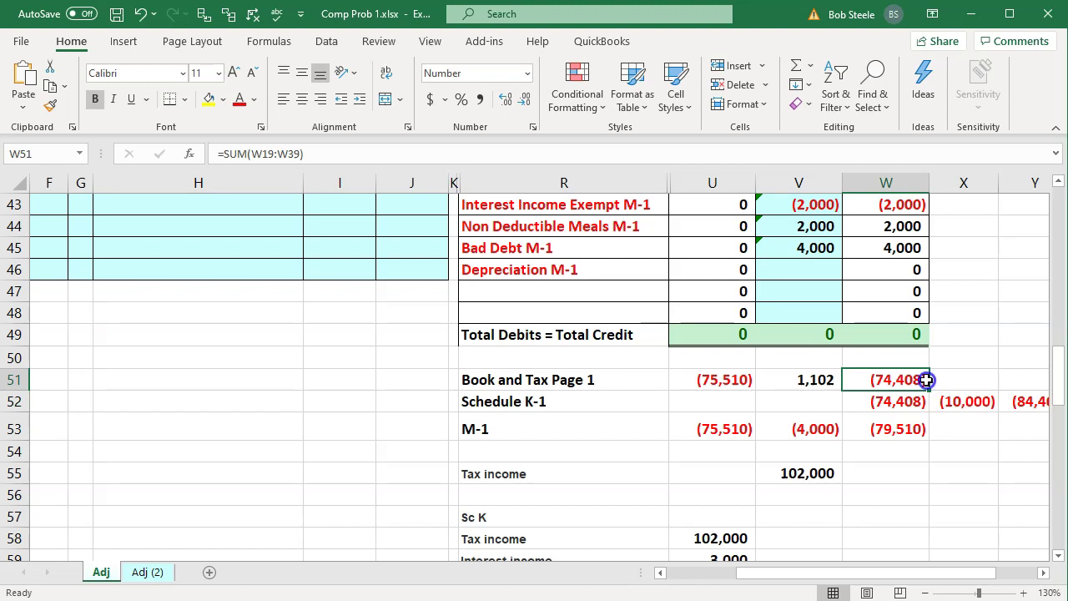
double_click(925, 380)
scroll(742, 487, "up", 7)
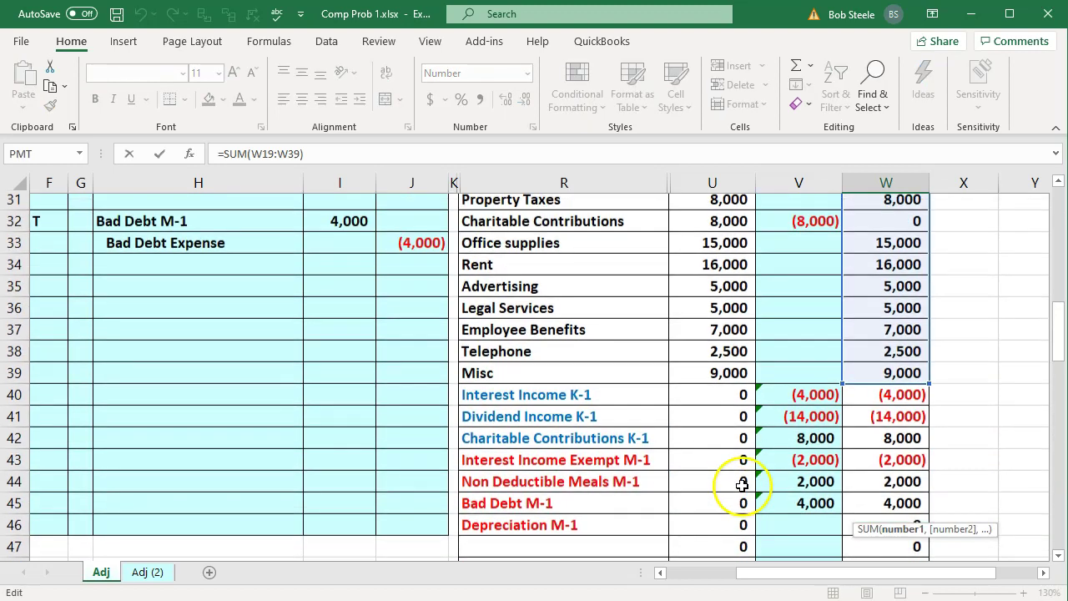
key("Escape")
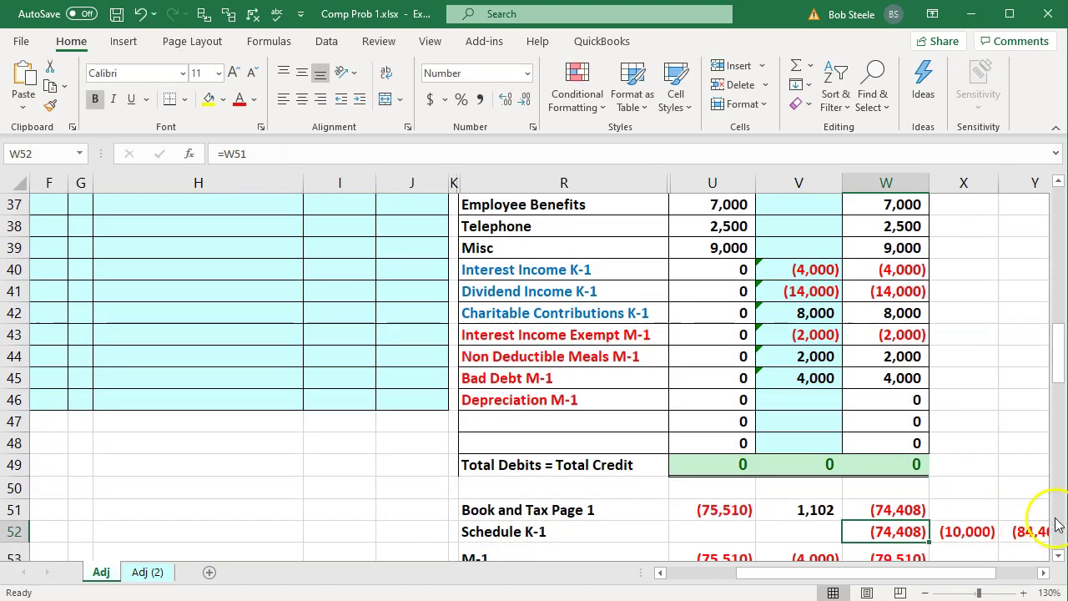
scroll(901, 463, "down", 1)
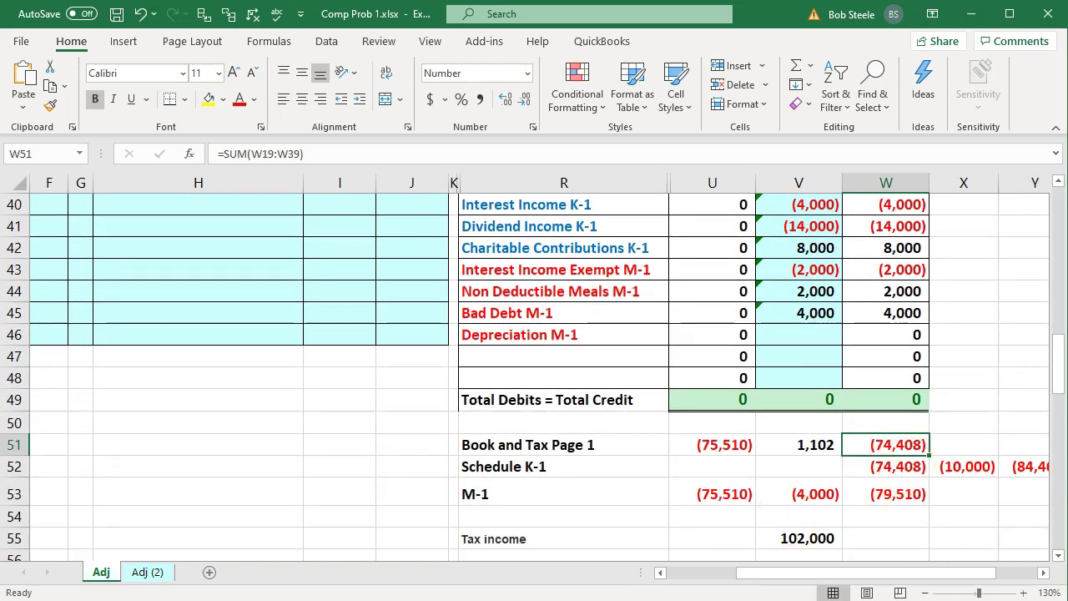
Step: Switch to Lacerte S-Corporation Tax and review ordinary business income on page 1 line 21 and Schedule B on page 2 of Form 1120-S
key("alt+Tab")
scroll(652, 407, "down", 10)
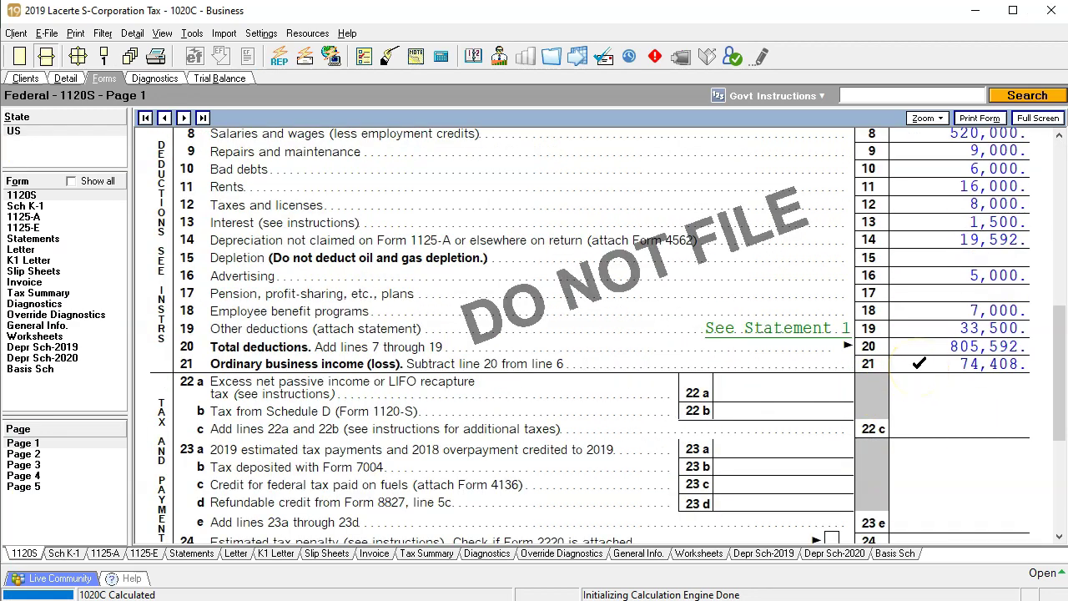
left_click(33, 454)
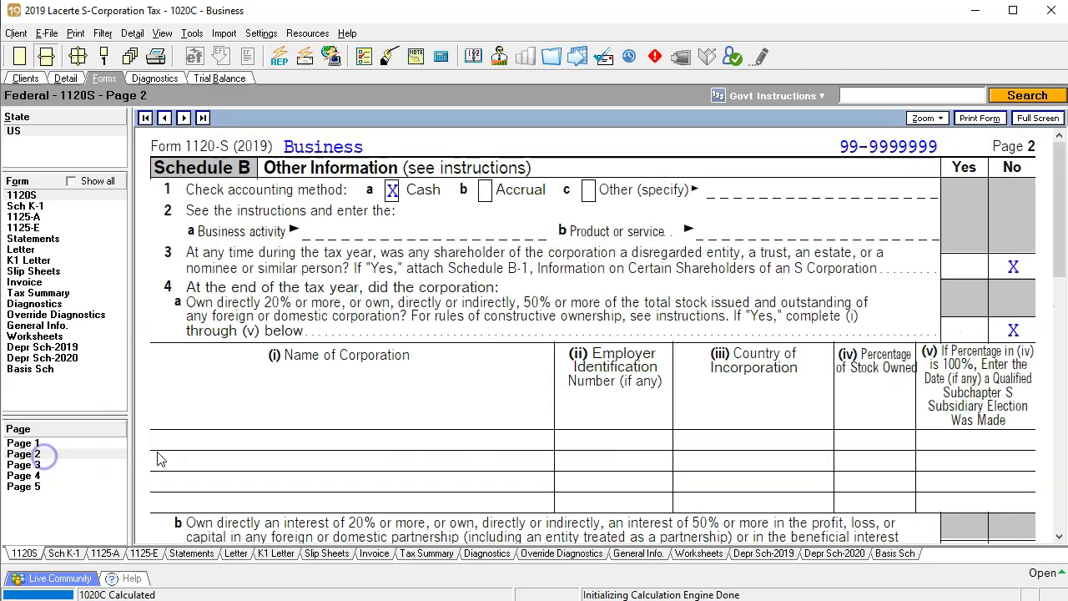
scroll(560, 412, "down", 8)
scroll(560, 412, "down", 5)
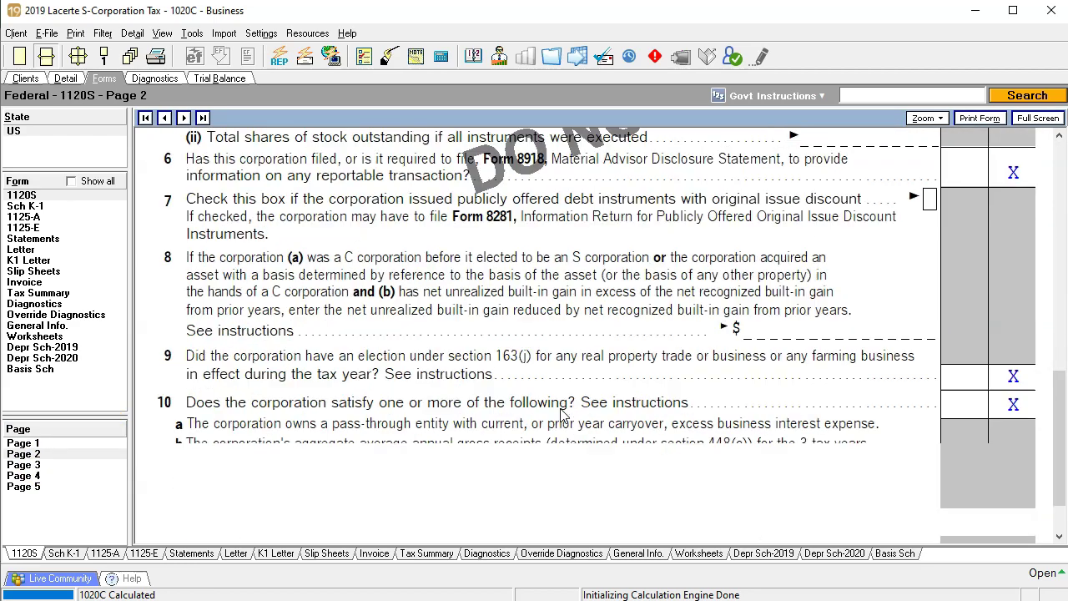
Step: Place a check mark on the ordinary business income amount on Schedule K line 1, page 3, and review the remaining Schedule K lines
left_click(62, 464)
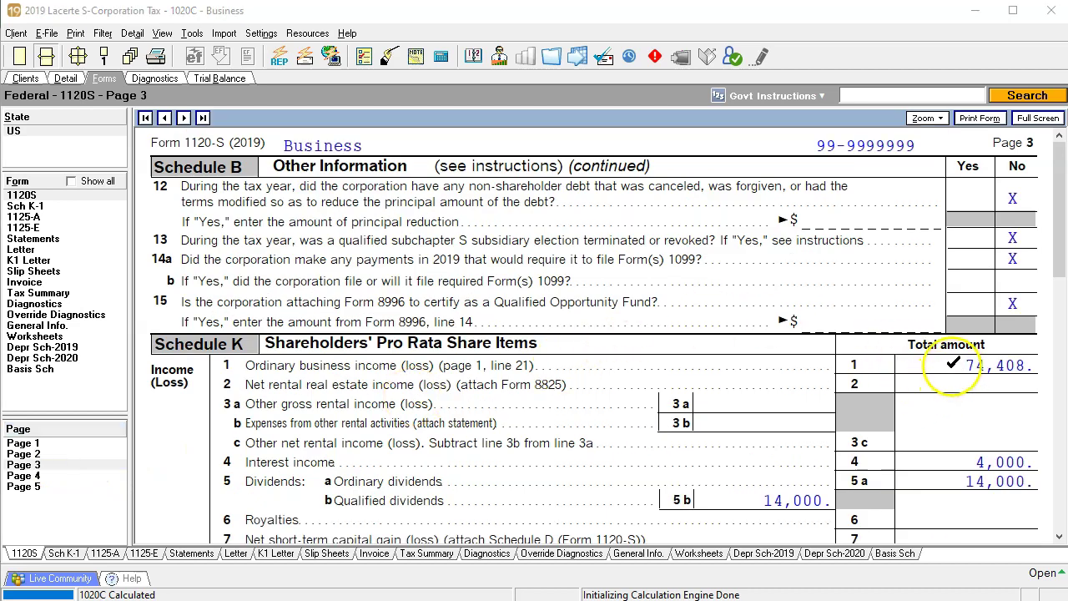
left_click(948, 363)
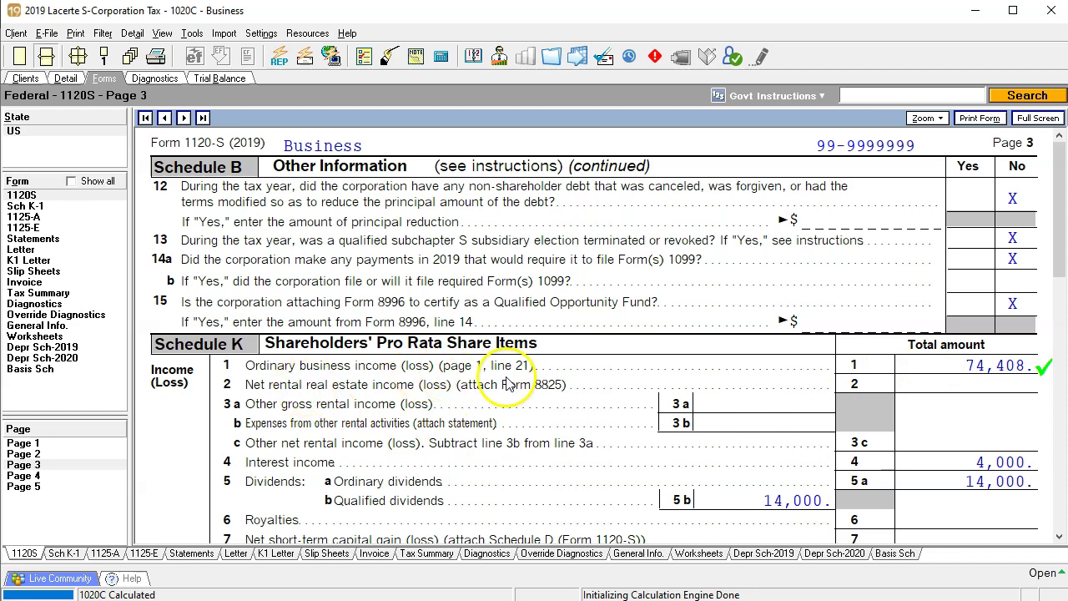
scroll(574, 384, "down", 6)
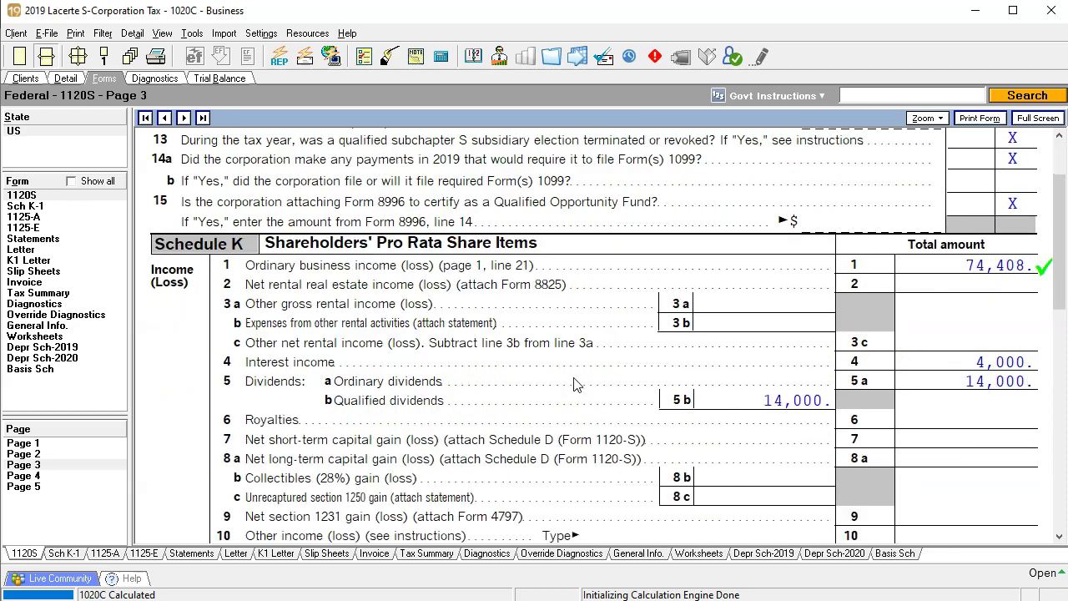
scroll(574, 383, "down", 3)
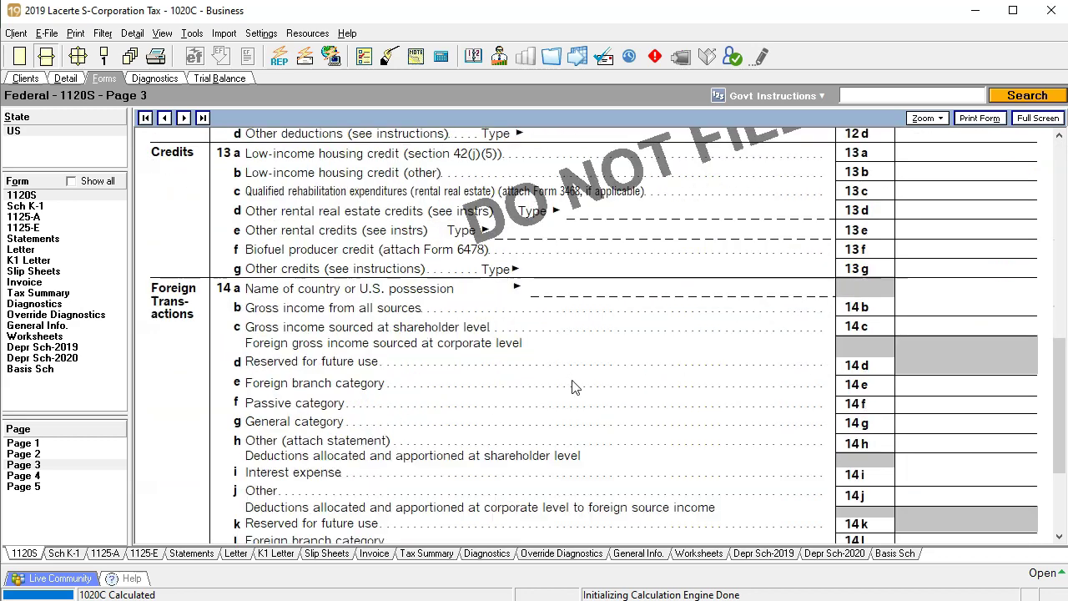
Step: Place a check mark on the income (loss) reconciliation amount on line 18 of page 4
left_click(47, 476)
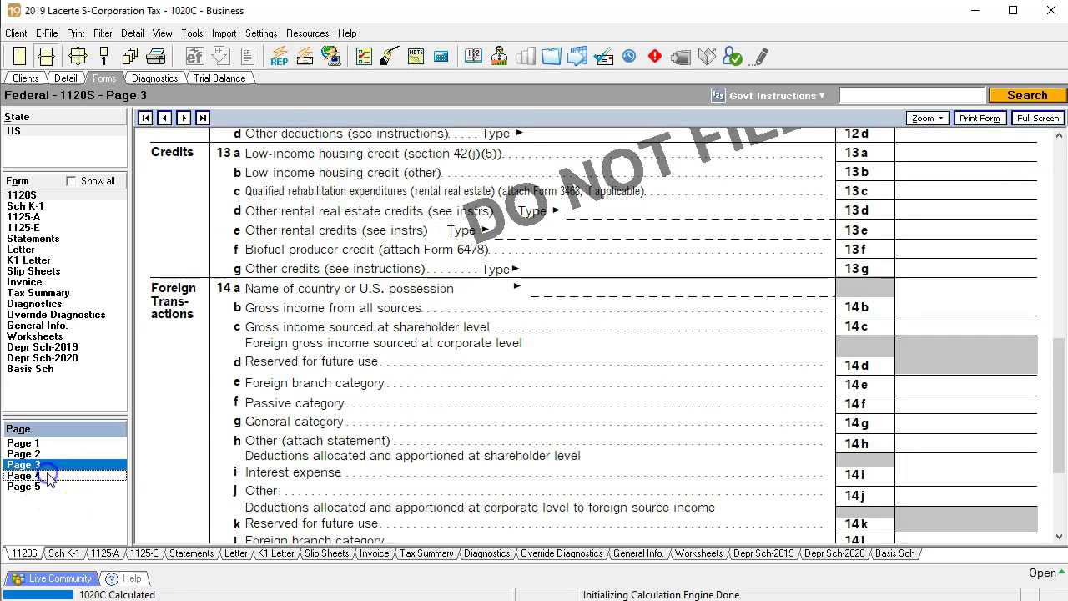
scroll(680, 389, "down", 3)
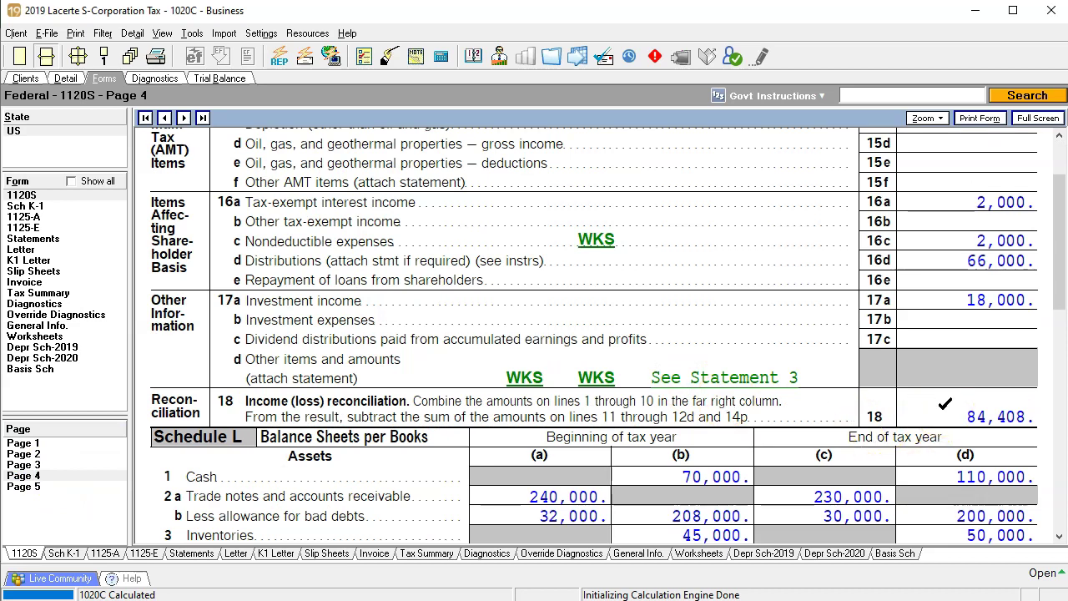
left_click(943, 406)
Step: Switch to the Excel workbook and inspect the formulas for the Schedule K-1 row's total in Y52 and its K-1 items sum in X52
key("alt+Tab")
left_click(816, 497)
left_click(883, 476)
left_click(1012, 468)
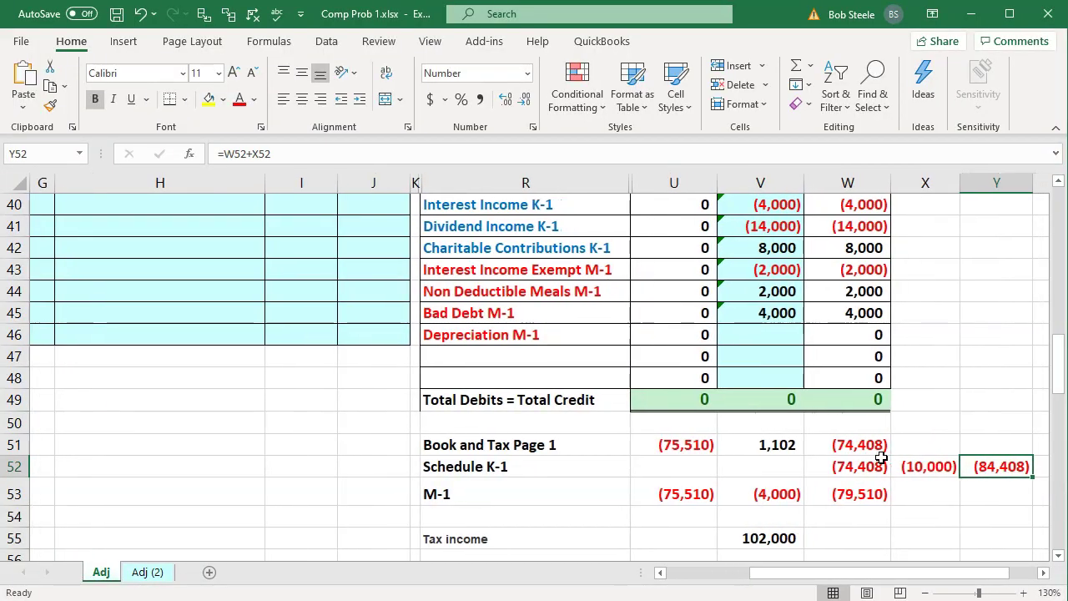
double_click(997, 467)
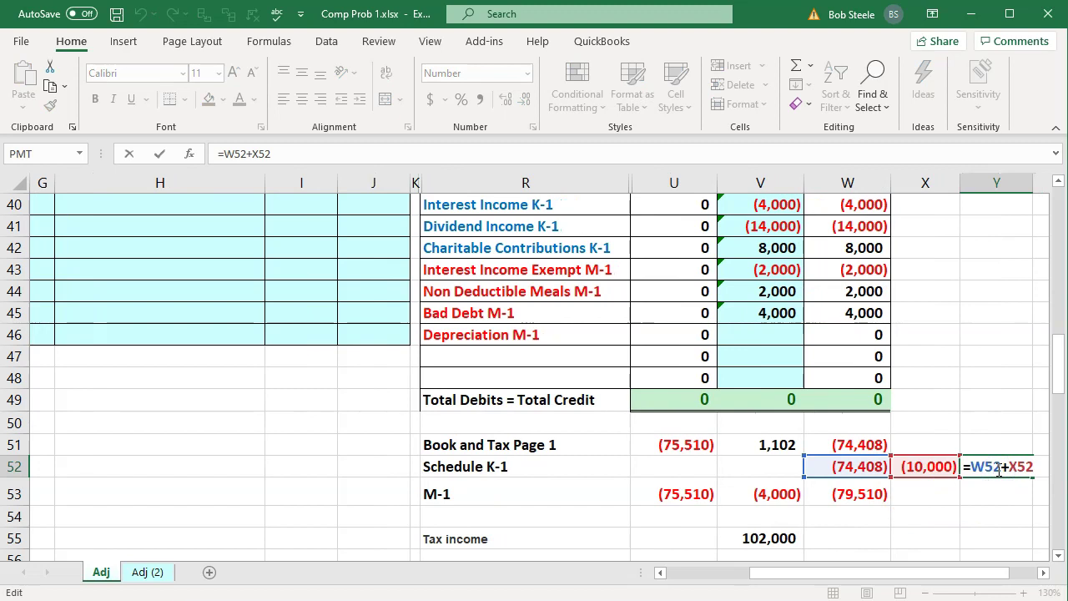
key("Return")
double_click(924, 463)
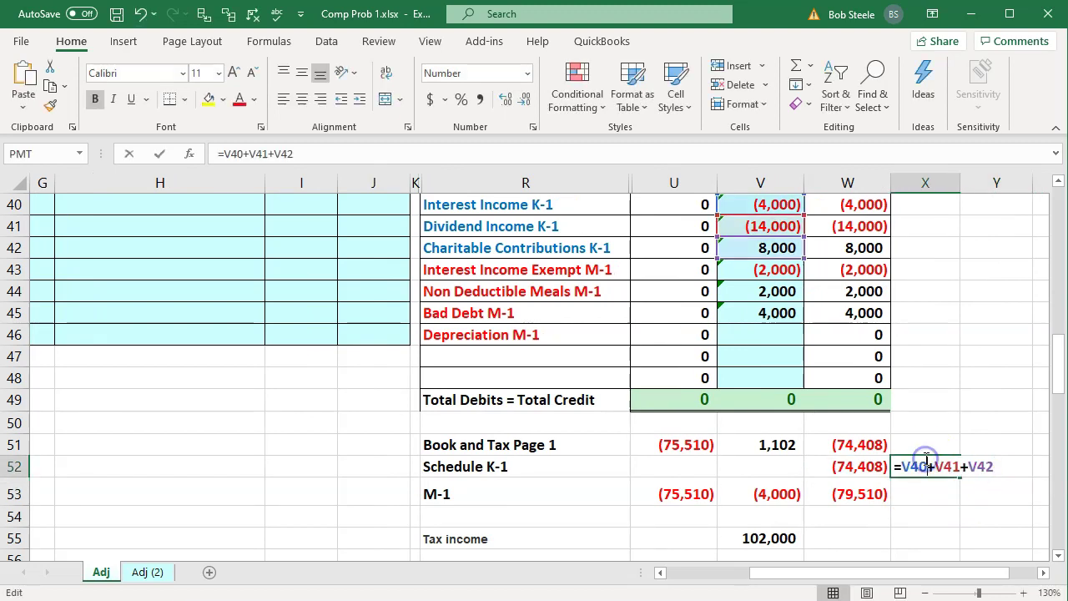
key("Return")
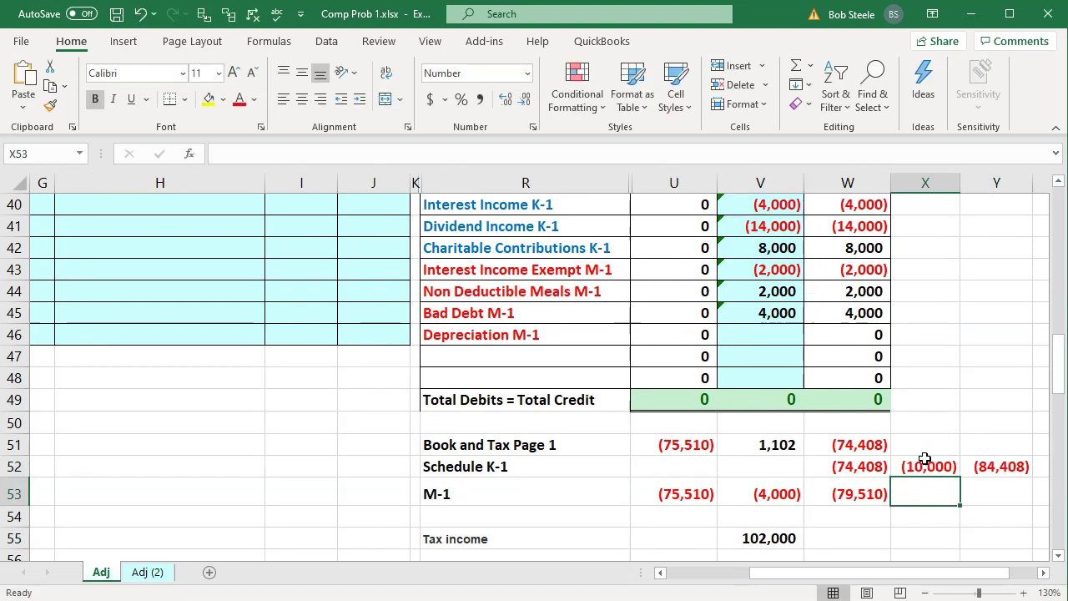
Step: Switch back to Lacerte and review the Schedule L assets, liabilities and shareholders' equity on page 4
key("alt+Tab")
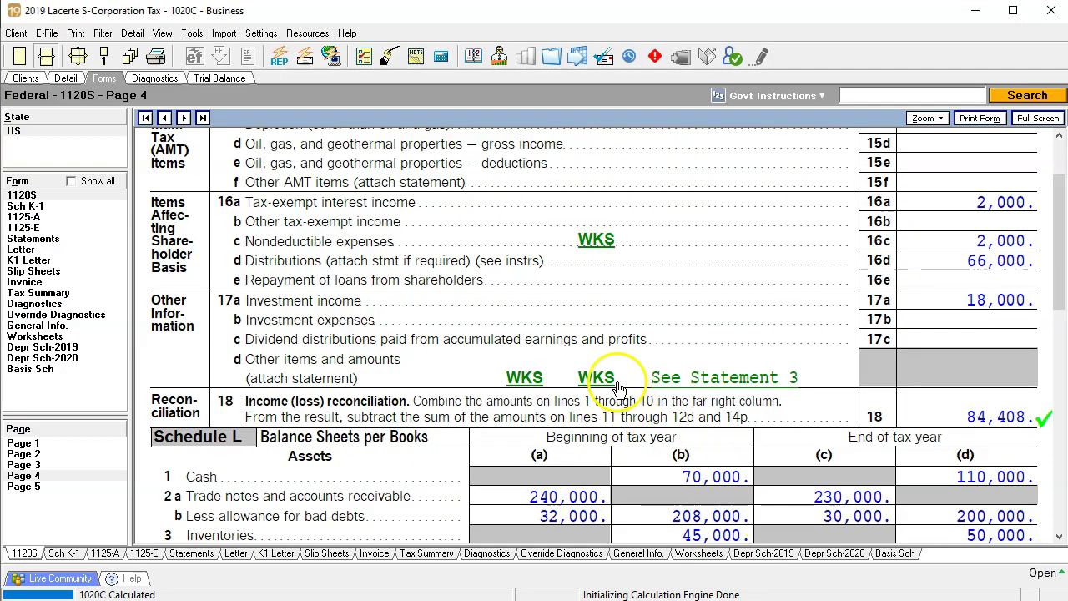
scroll(618, 388, "down", 2)
scroll(618, 379, "down", 2)
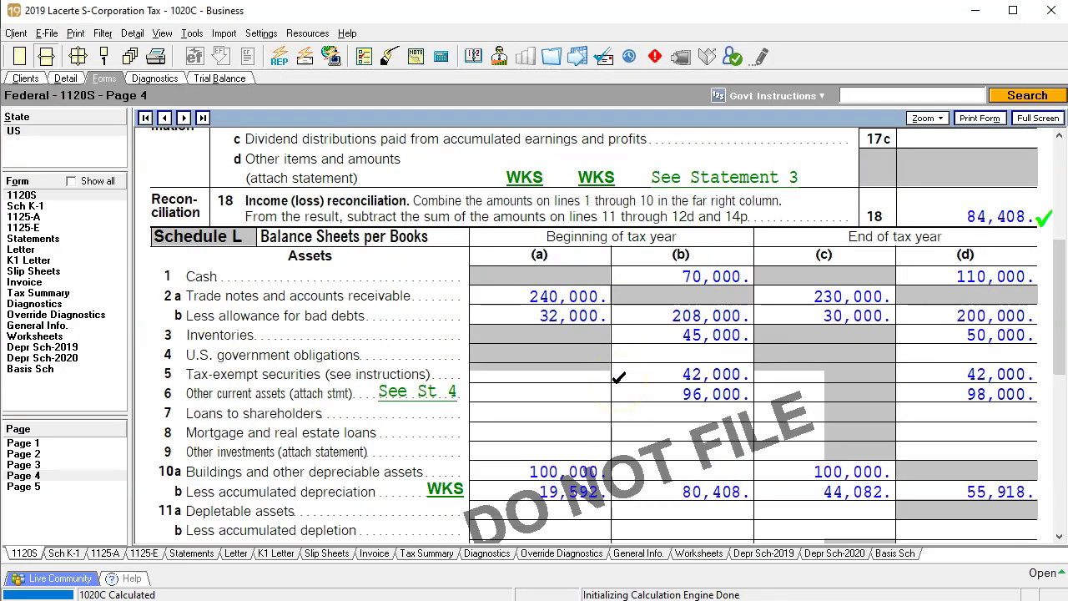
scroll(618, 378, "down", 2)
scroll(619, 377, "down", 2)
scroll(619, 377, "up", 4)
scroll(618, 377, "down", 6)
scroll(618, 377, "down", 3)
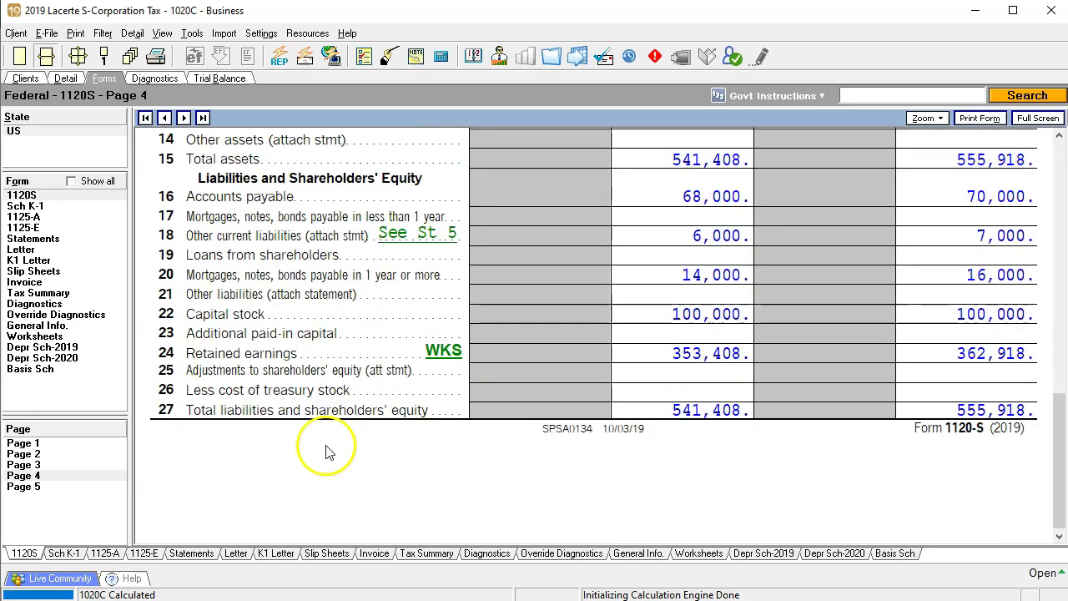
Step: Review Schedule M-2 on page 5 and place a check mark on the net income per books amount on Schedule M-1 line 1
left_click(23, 486)
scroll(427, 392, "down", 4)
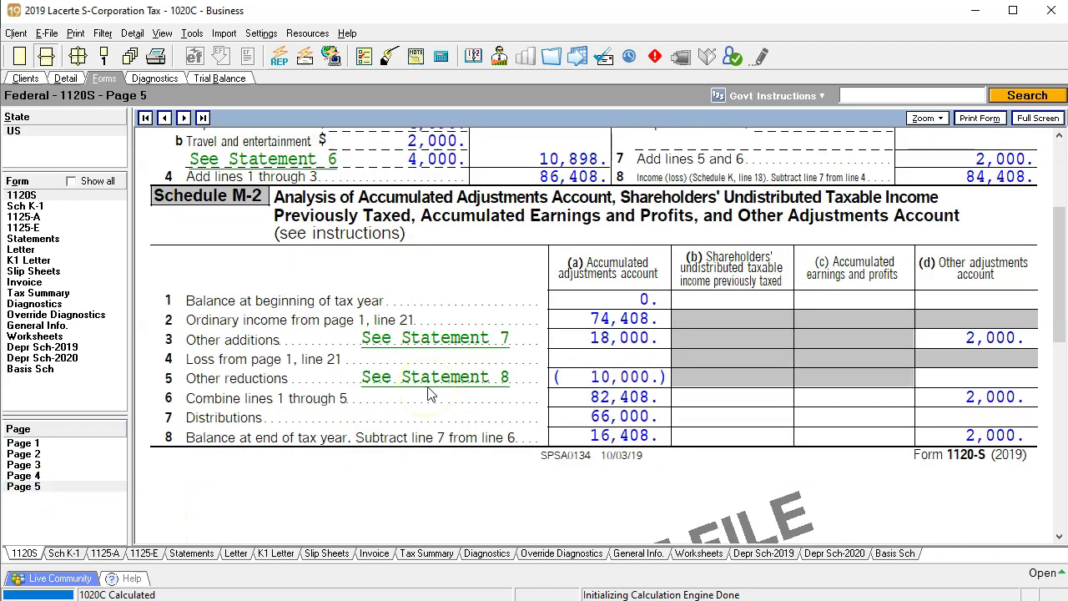
scroll(430, 394, "up", 4)
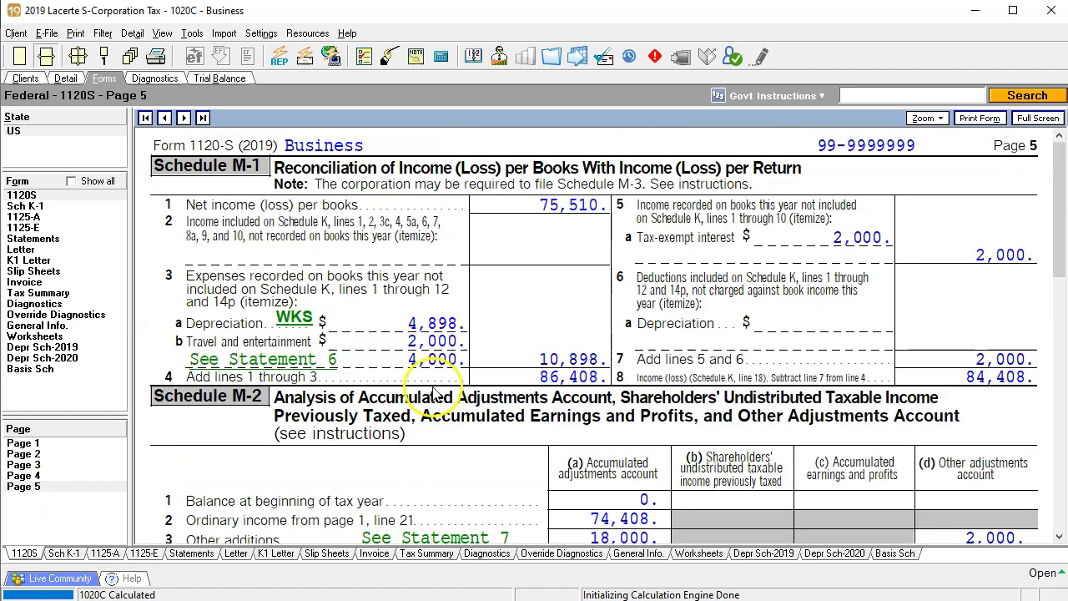
left_click(525, 203)
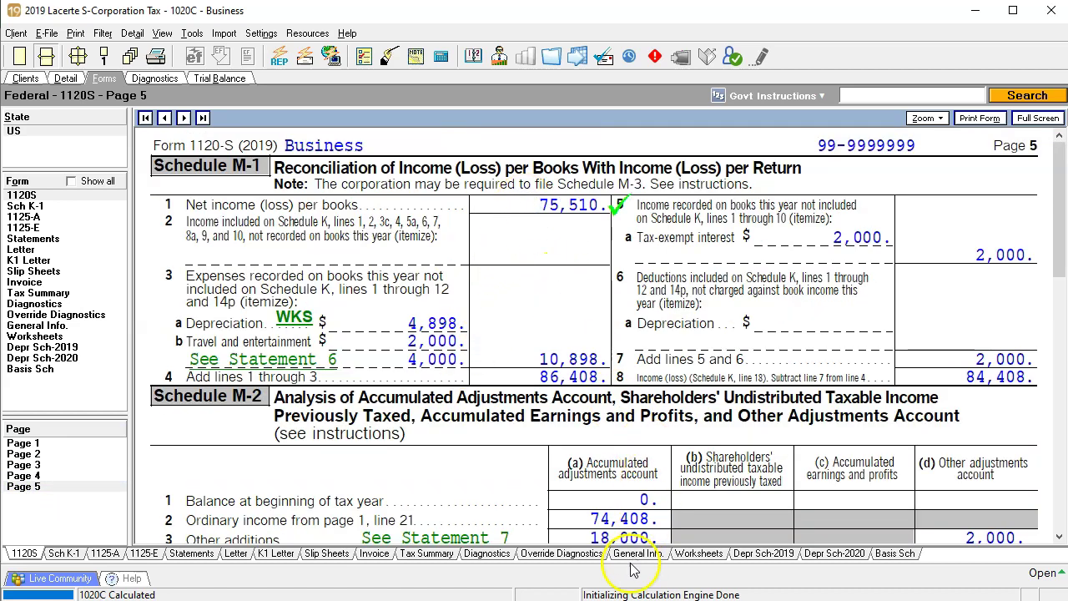
Step: Compare Schedule M-1 lines 1 and 8 with cells U51 and Y52 of the Excel worksheet, and view the worksheet's M-1 row and trial balance
key("alt+Tab")
left_click(664, 443)
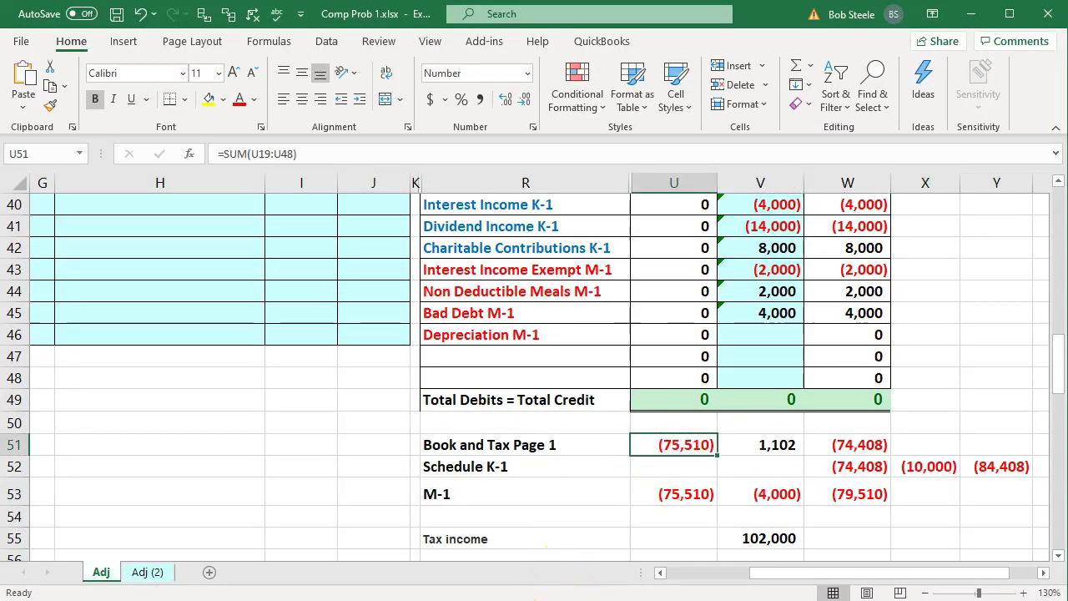
key("alt+Tab")
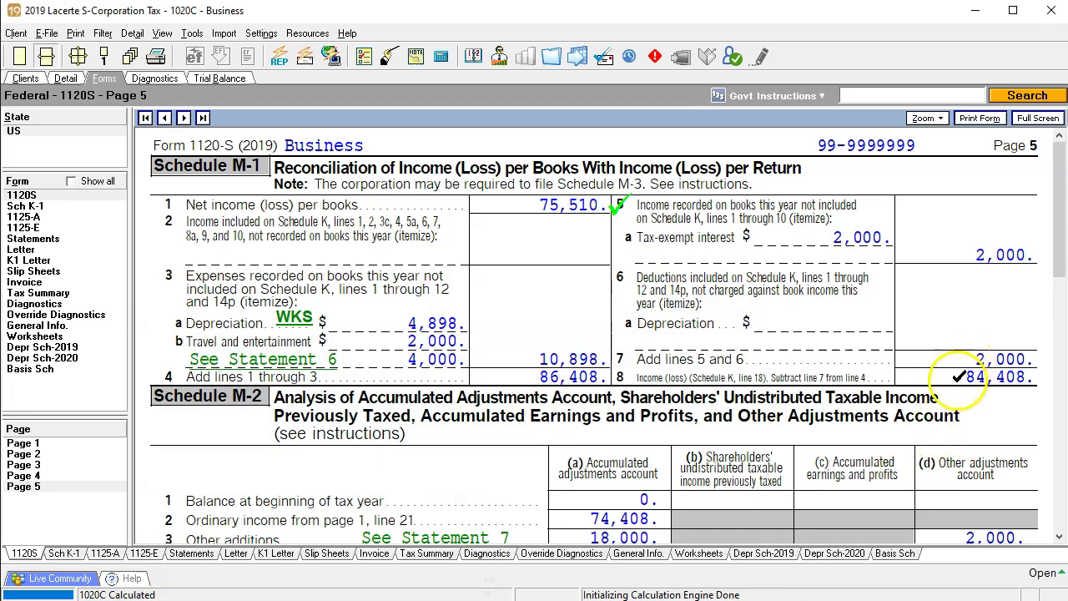
key("alt+Tab")
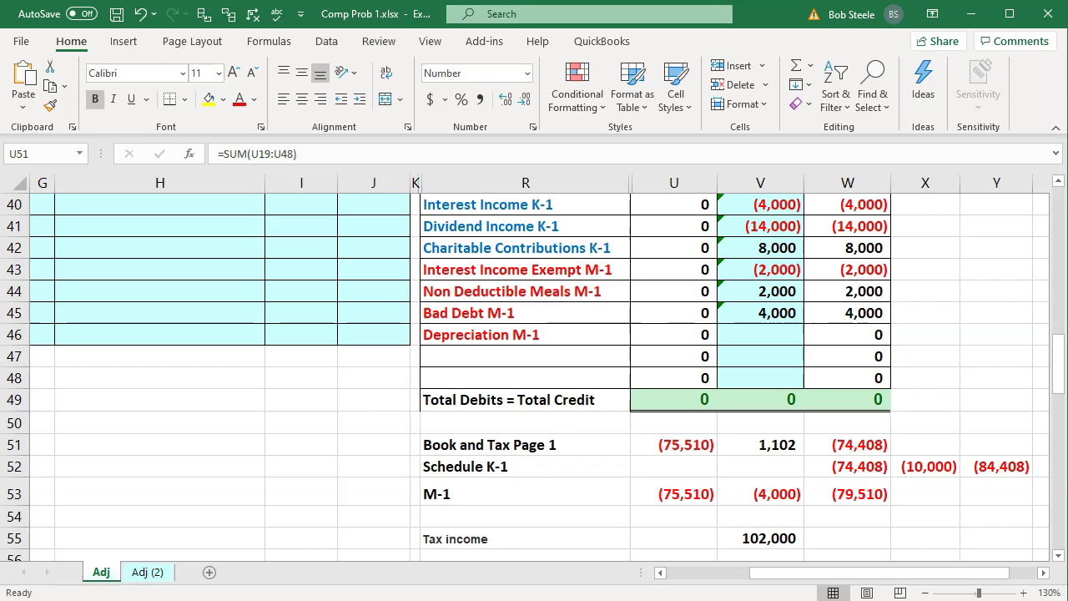
left_click(993, 464)
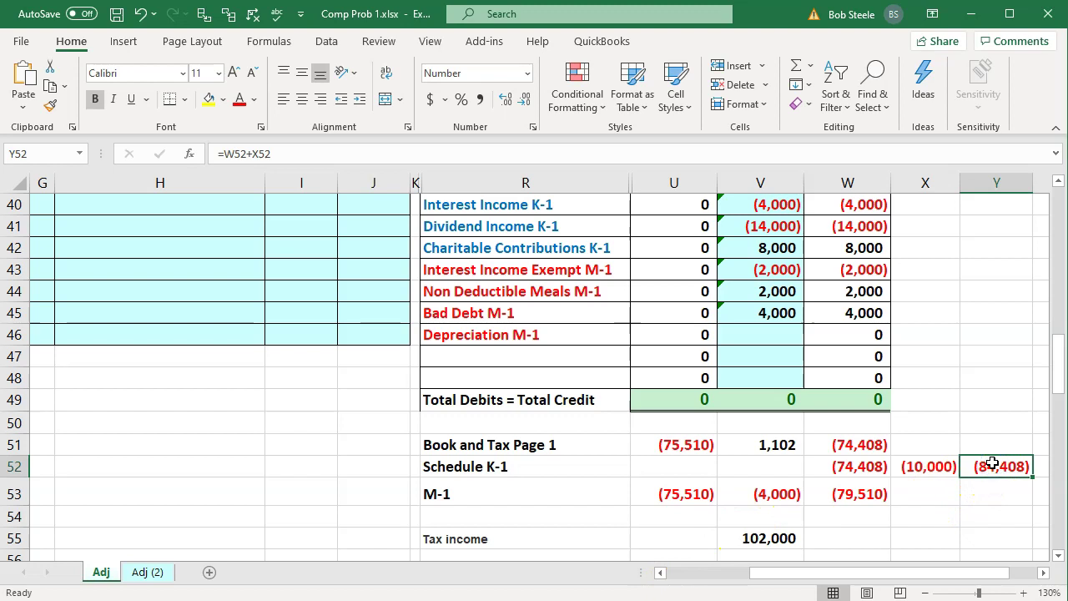
left_click(615, 494)
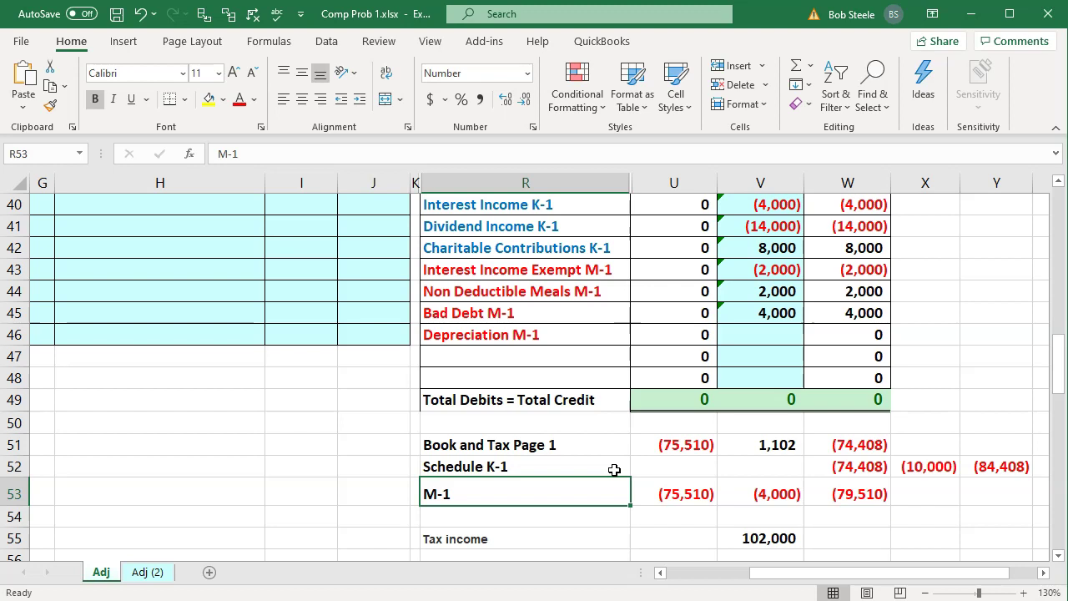
scroll(614, 469, "up", 13)
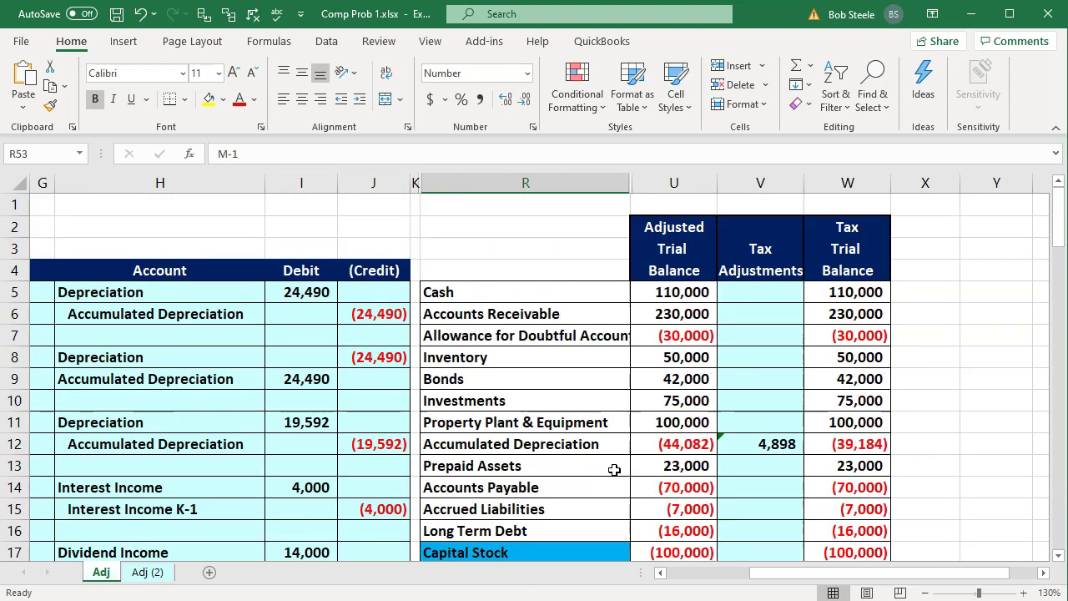